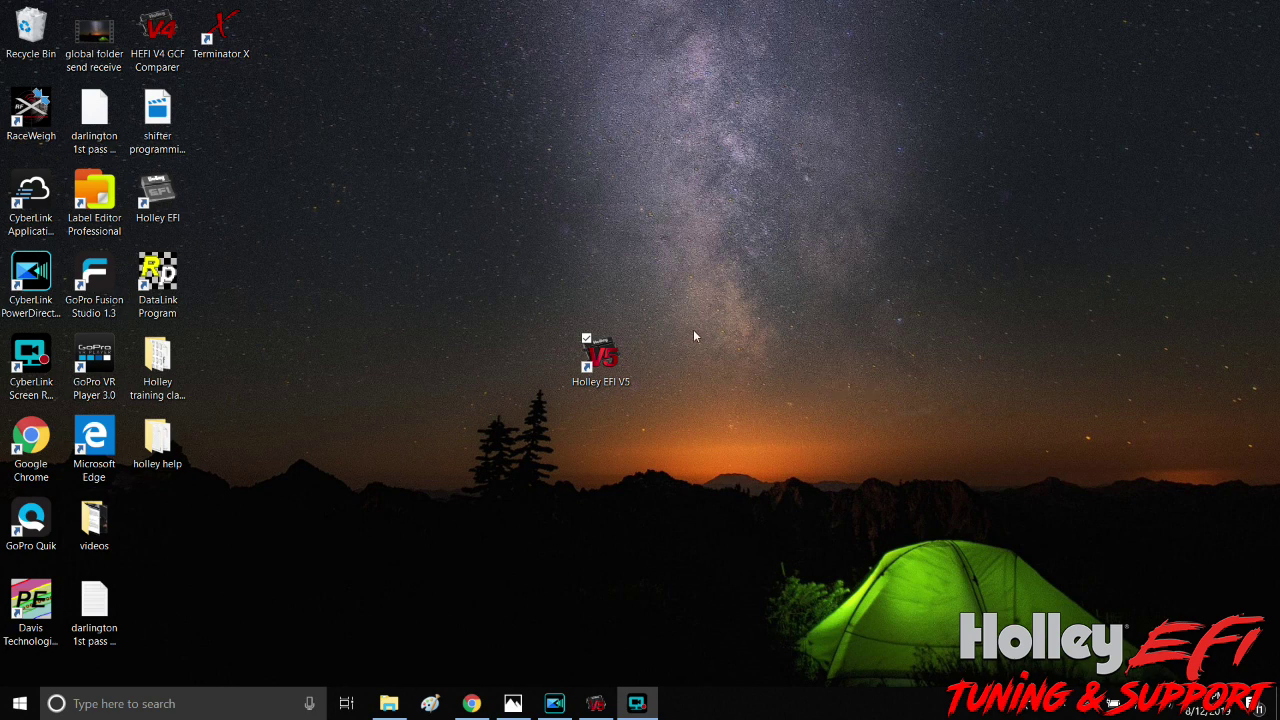
Launch Holley EFI V5, load rewire project.hefi and show its Inputs 1-20 table
double_click(600, 358)
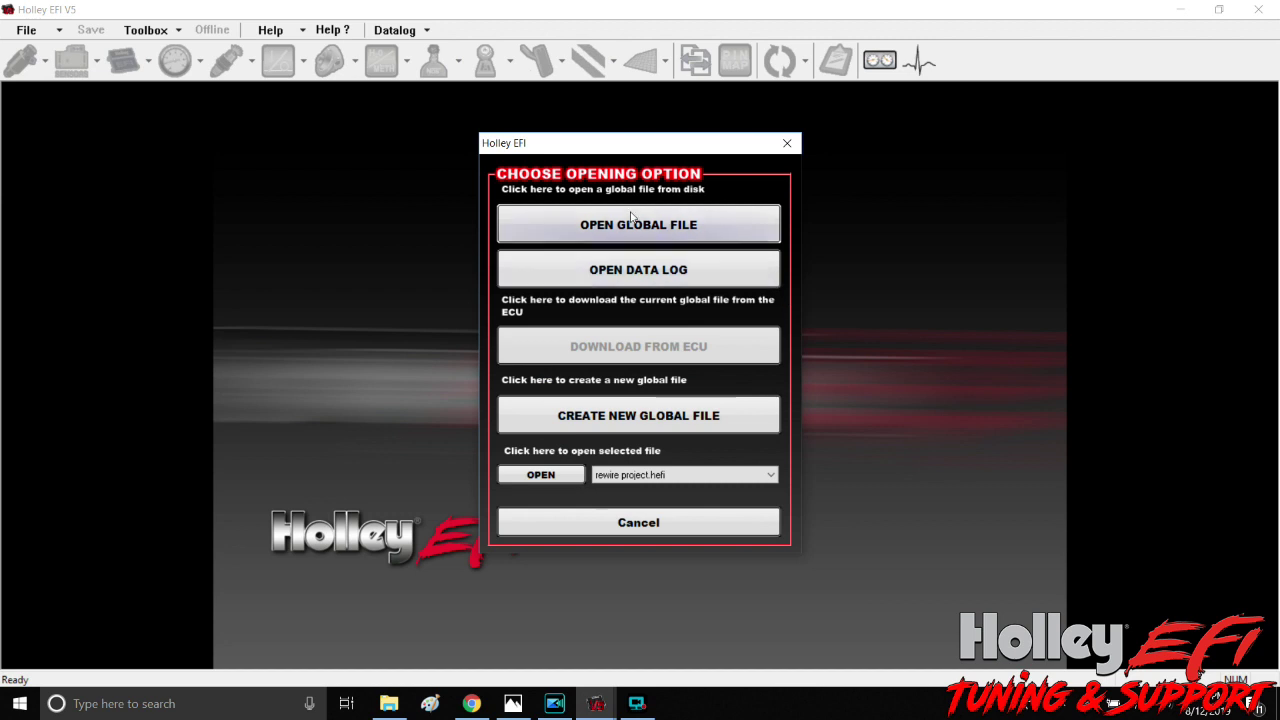
left_click(551, 476)
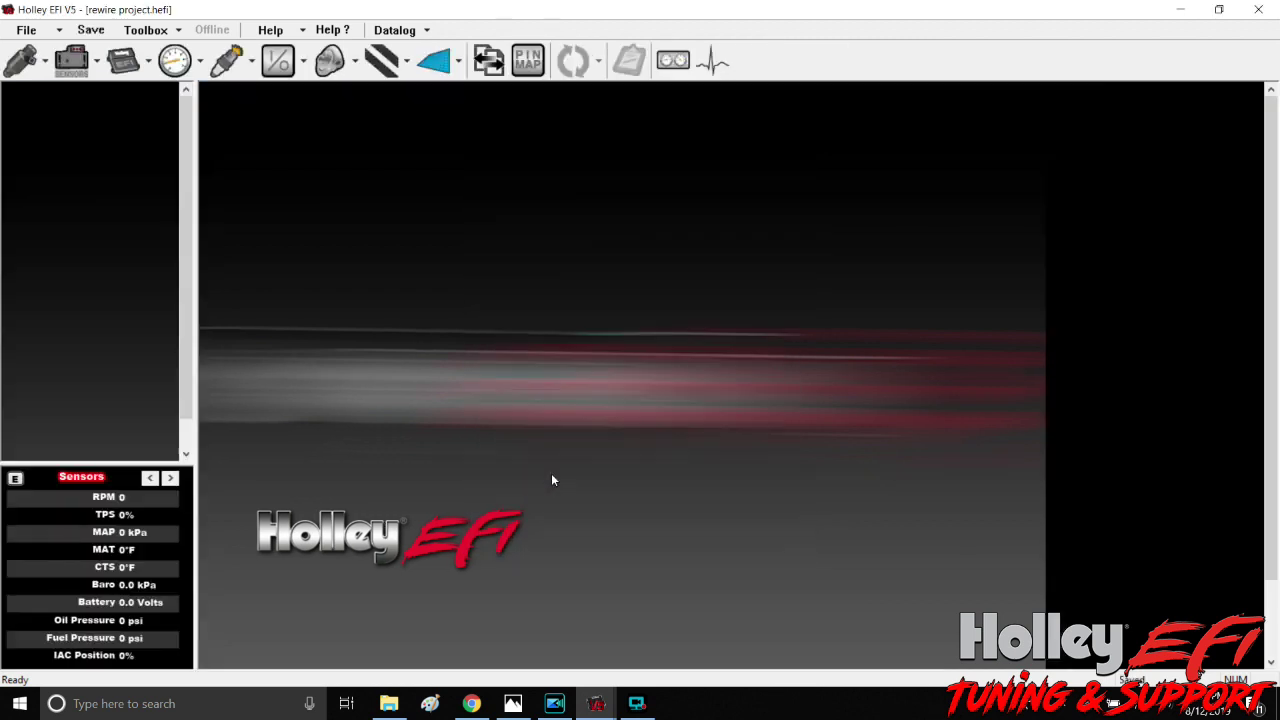
left_click(278, 62)
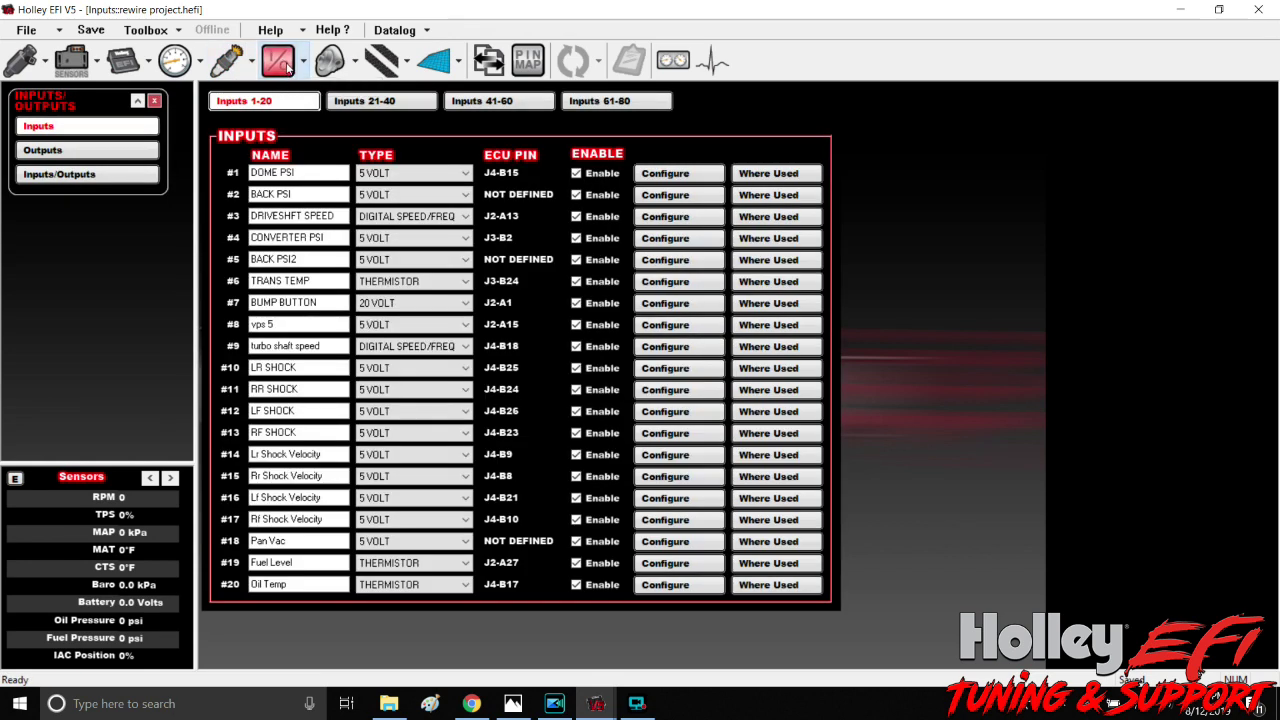
left_click(166, 32)
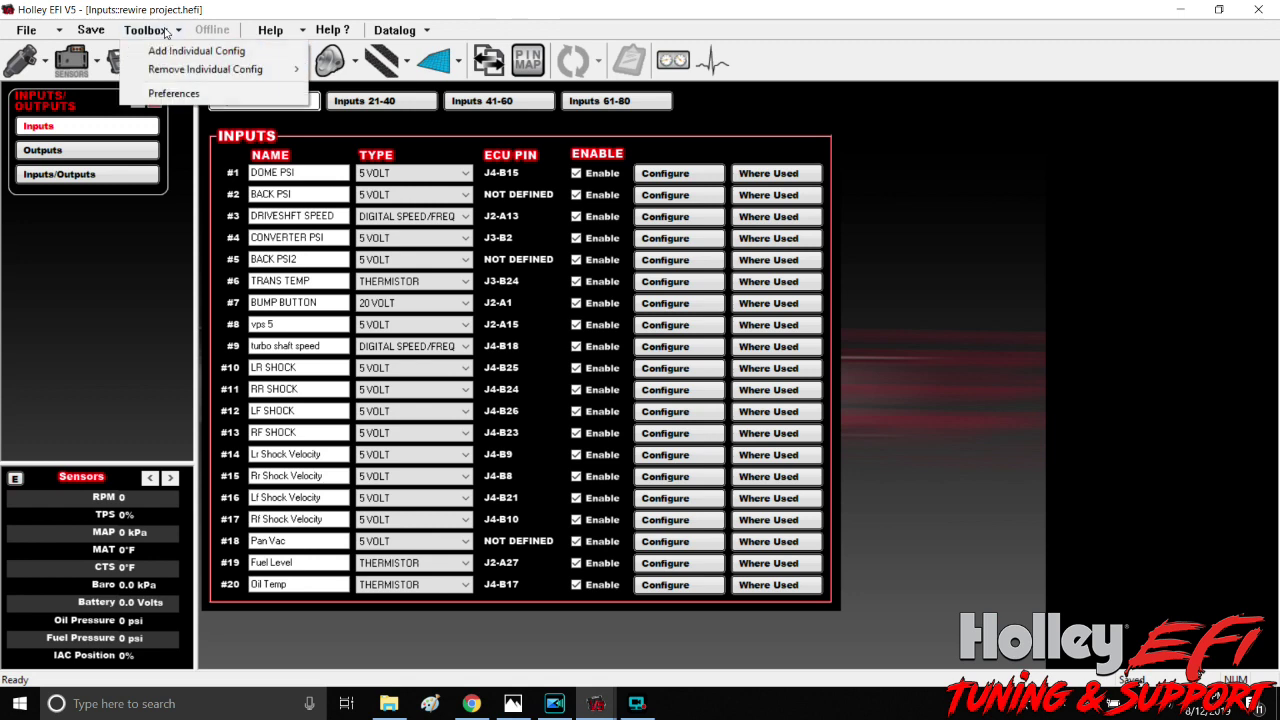
left_click(177, 52)
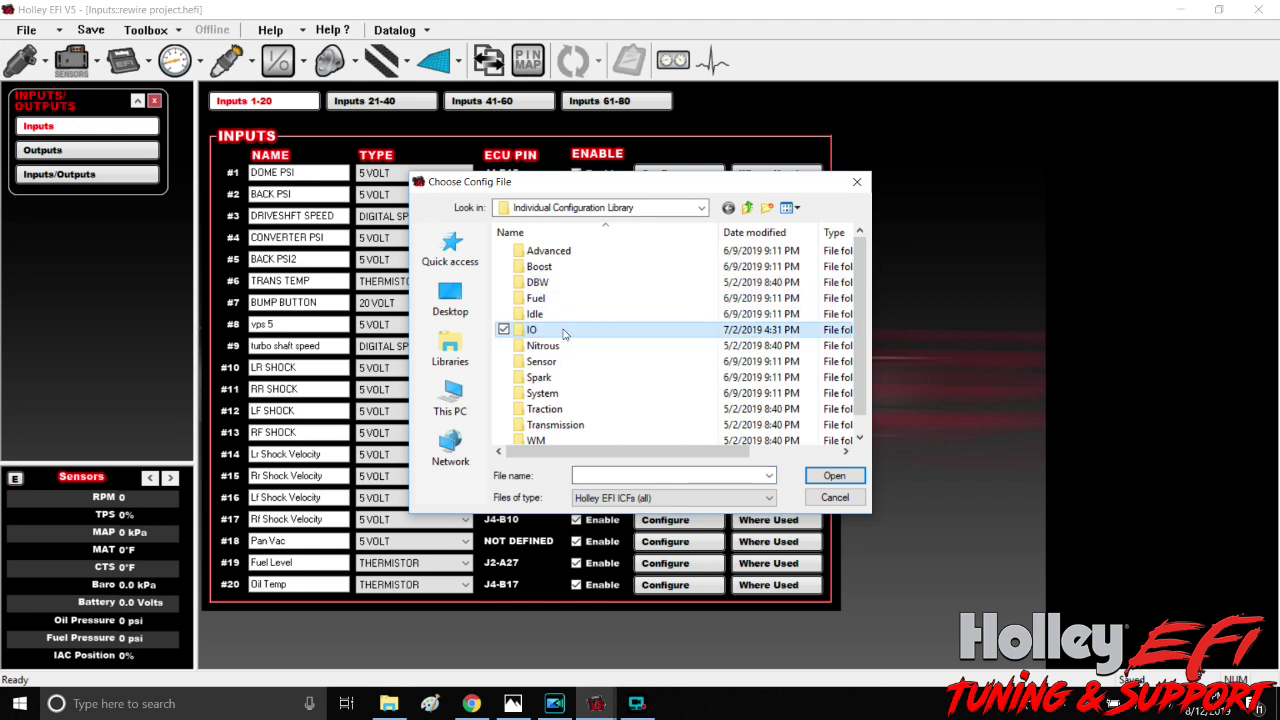
double_click(562, 331)
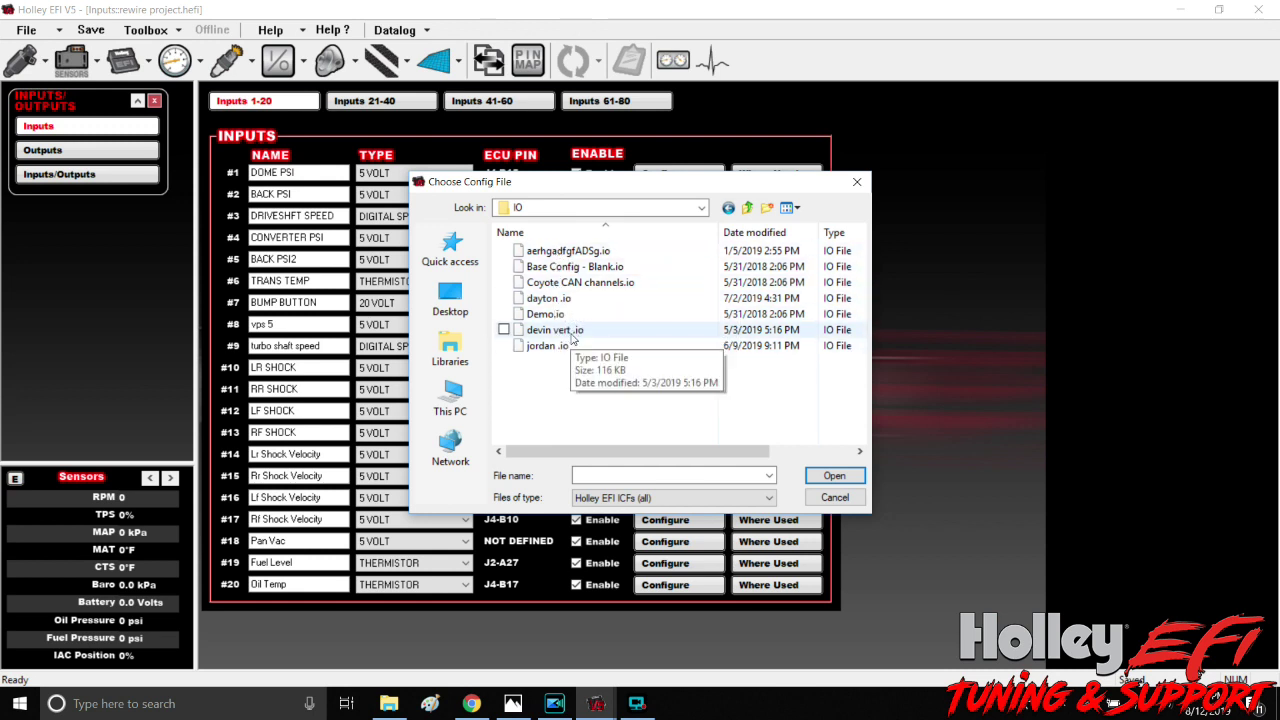
left_click(835, 497)
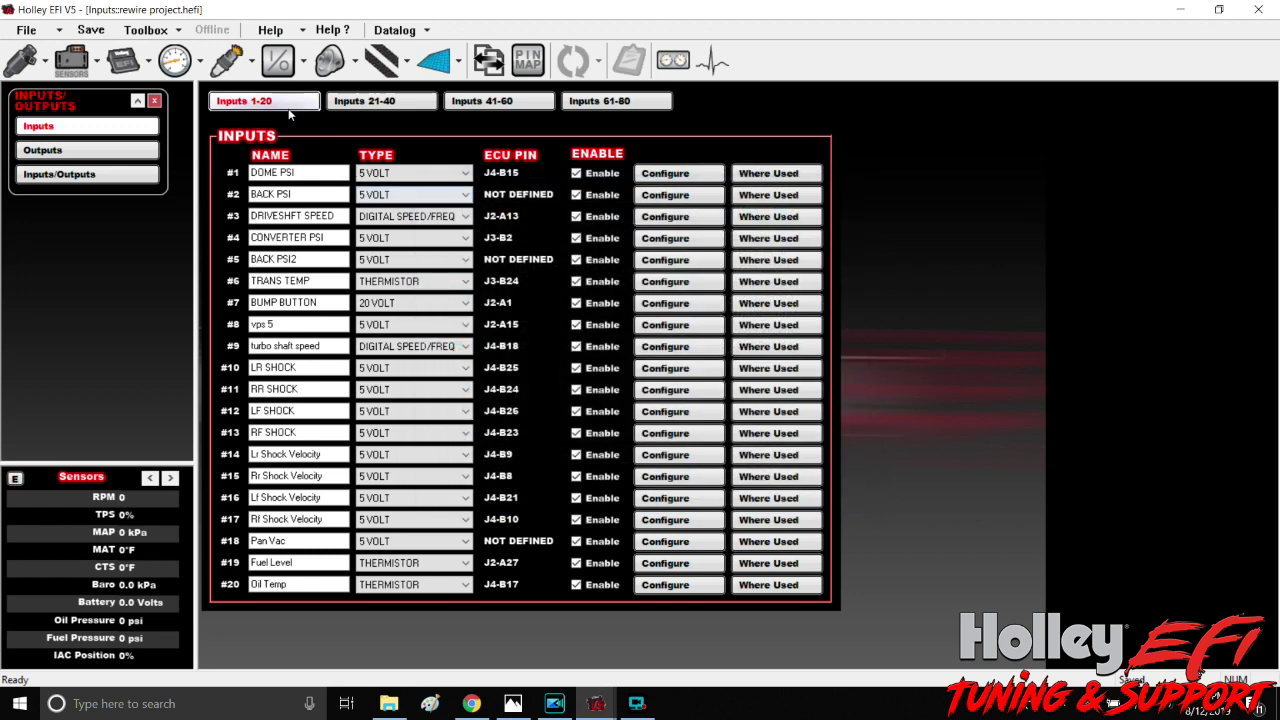
On the Outputs 41-60 list, enable output #41 'shifter' with type left as GROUND
left_click(45, 150)
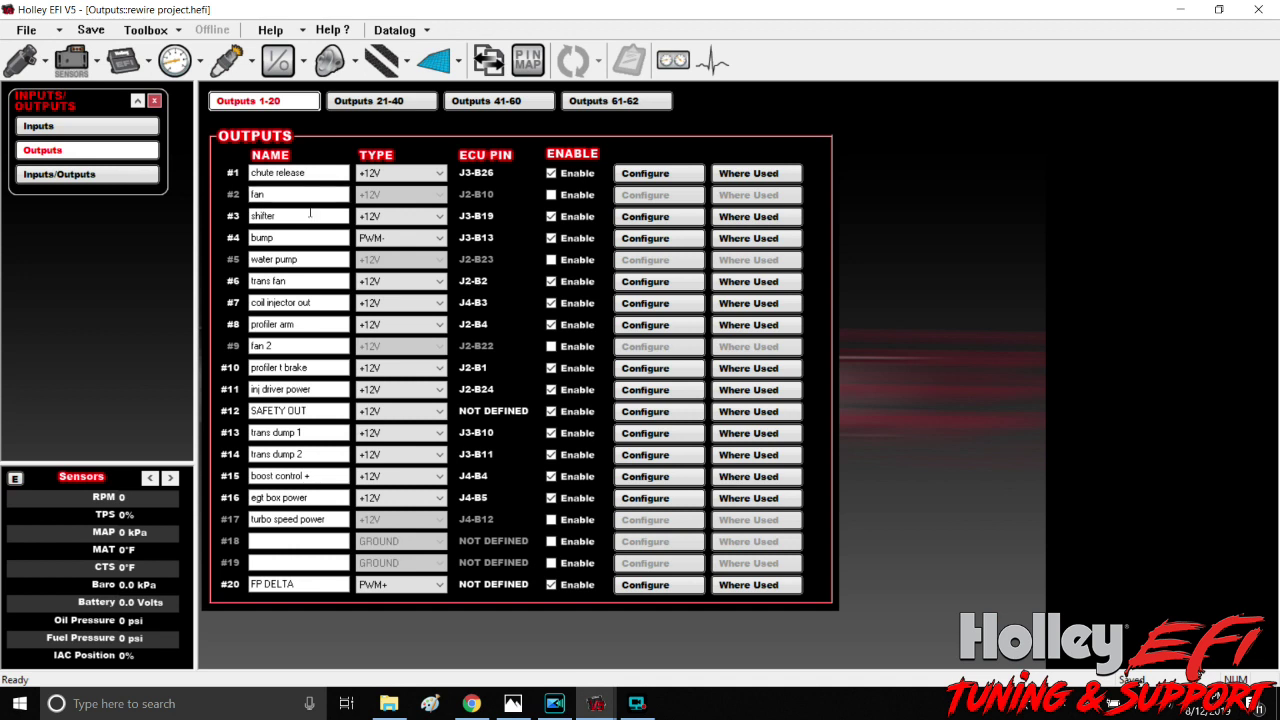
left_click(494, 103)
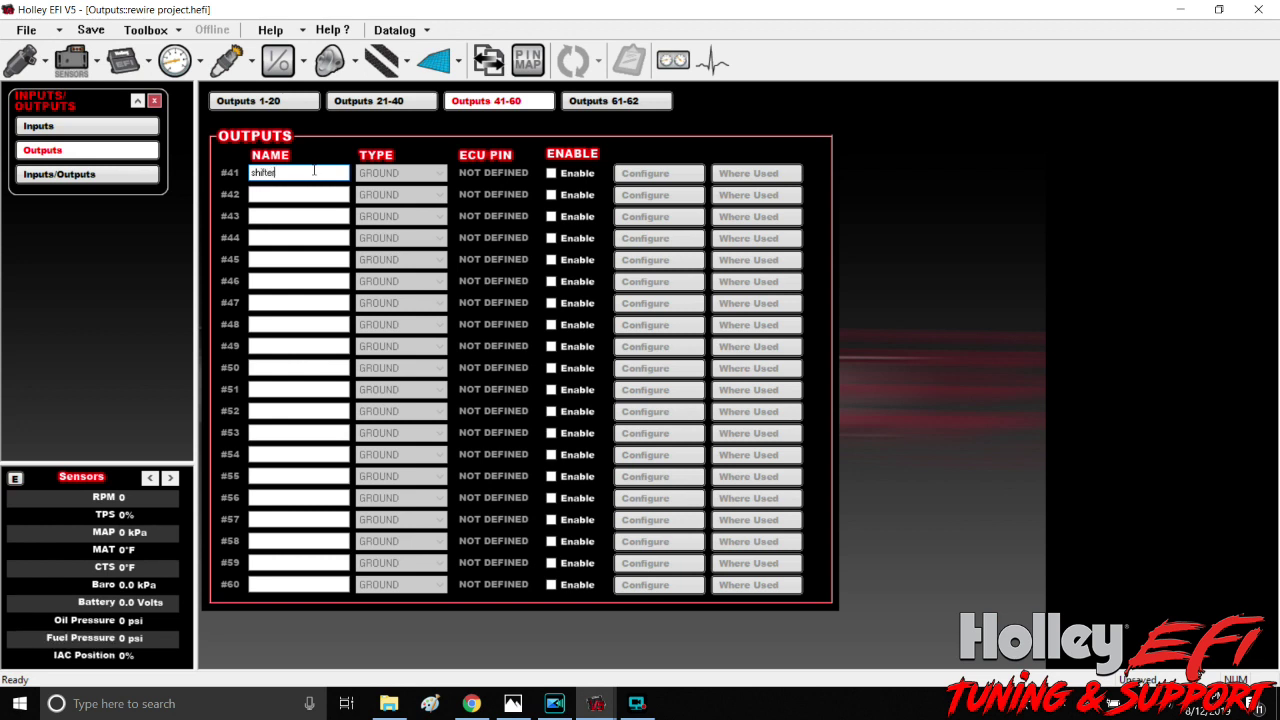
left_click(553, 174)
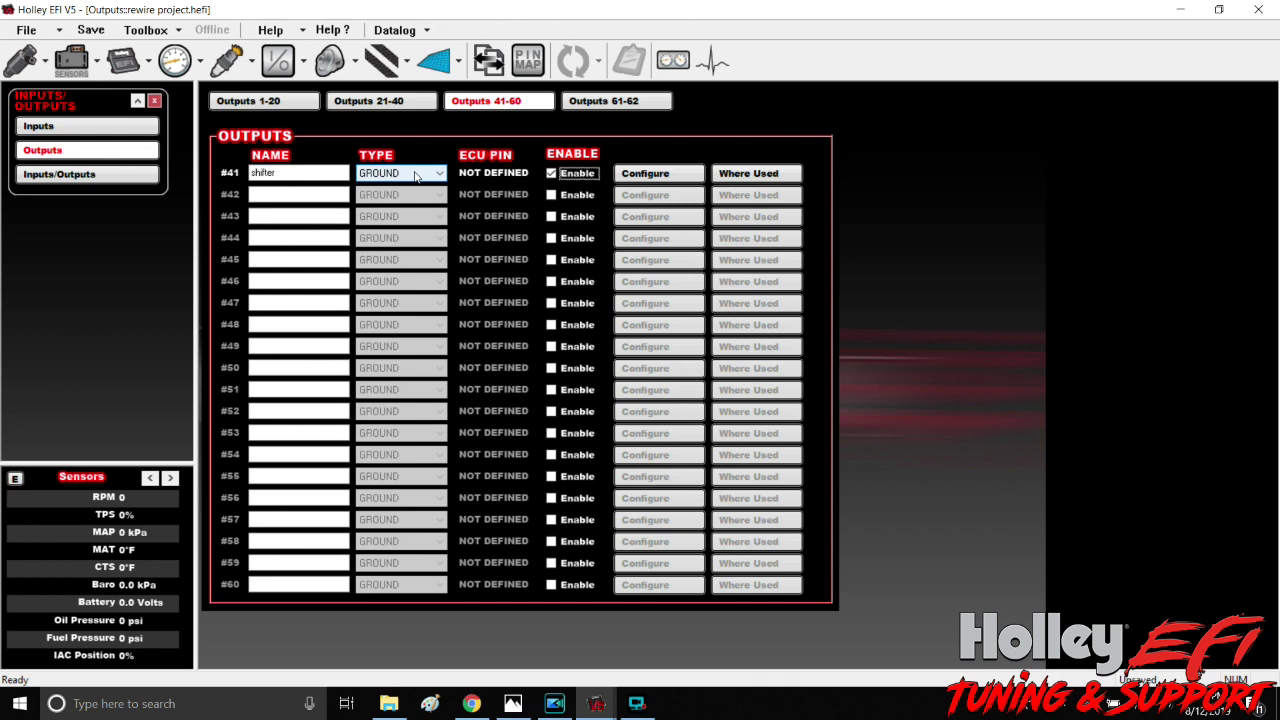
left_click(416, 176)
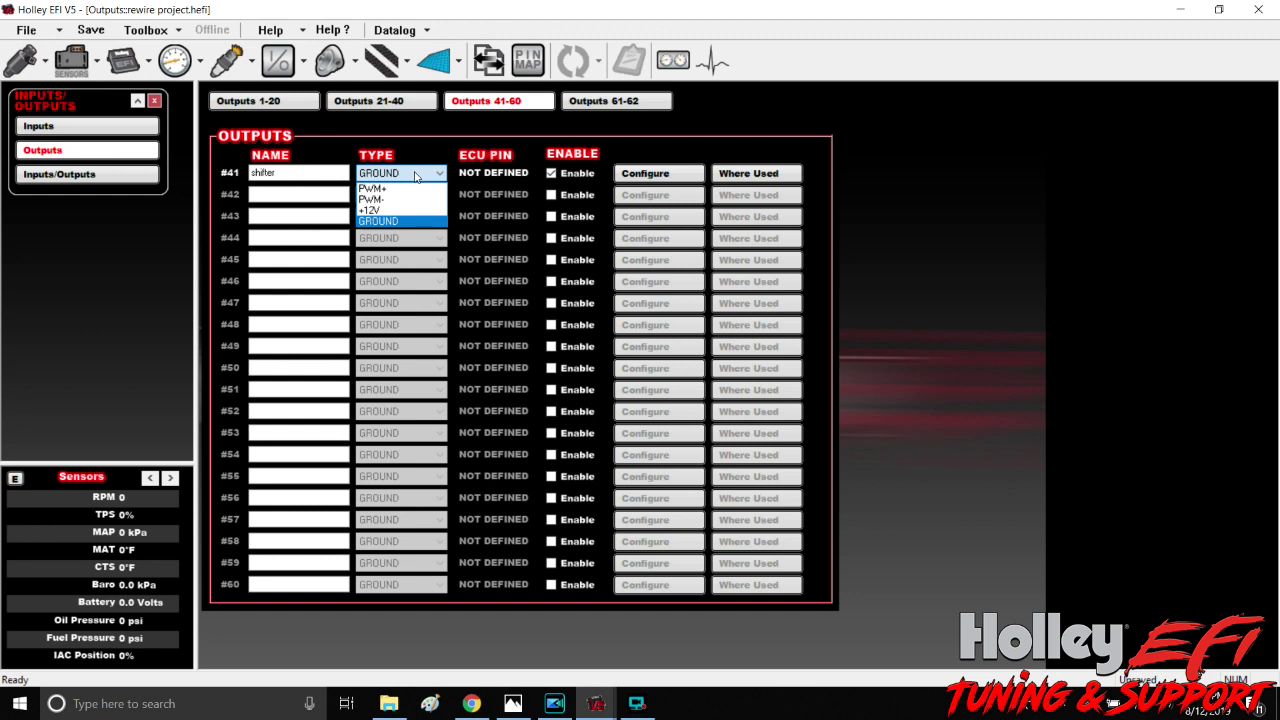
left_click(416, 176)
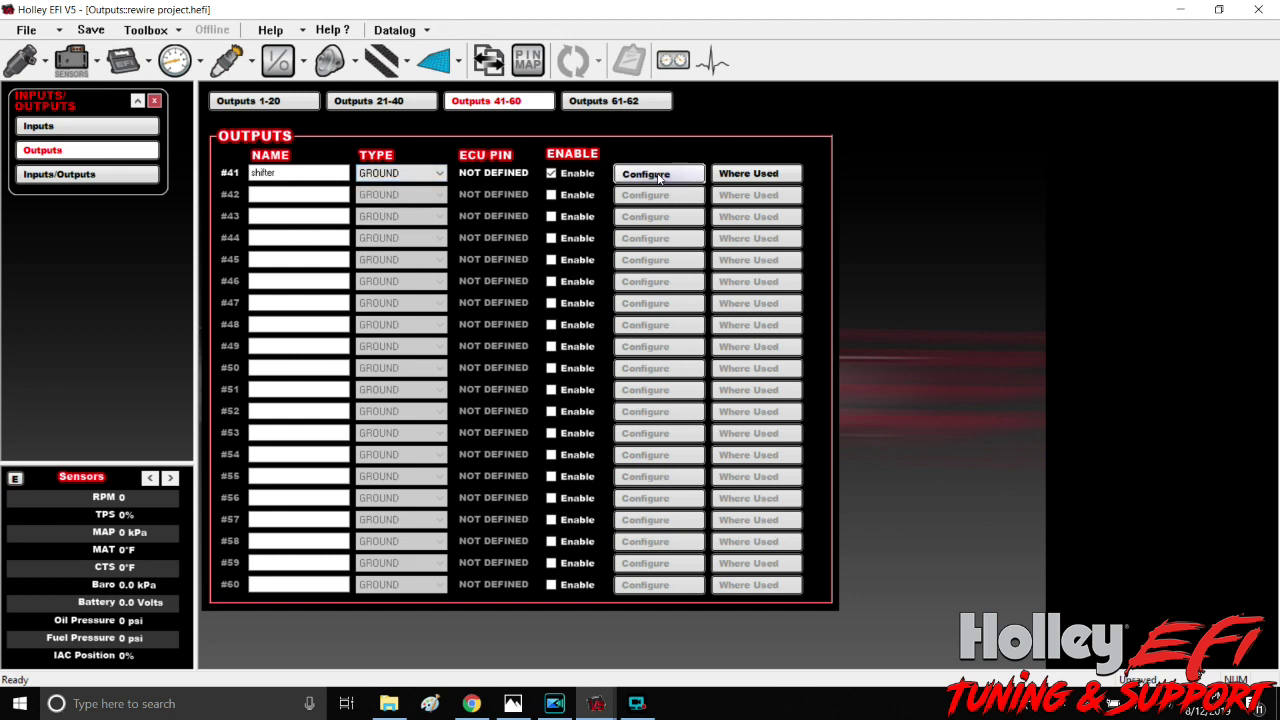
left_click(659, 175)
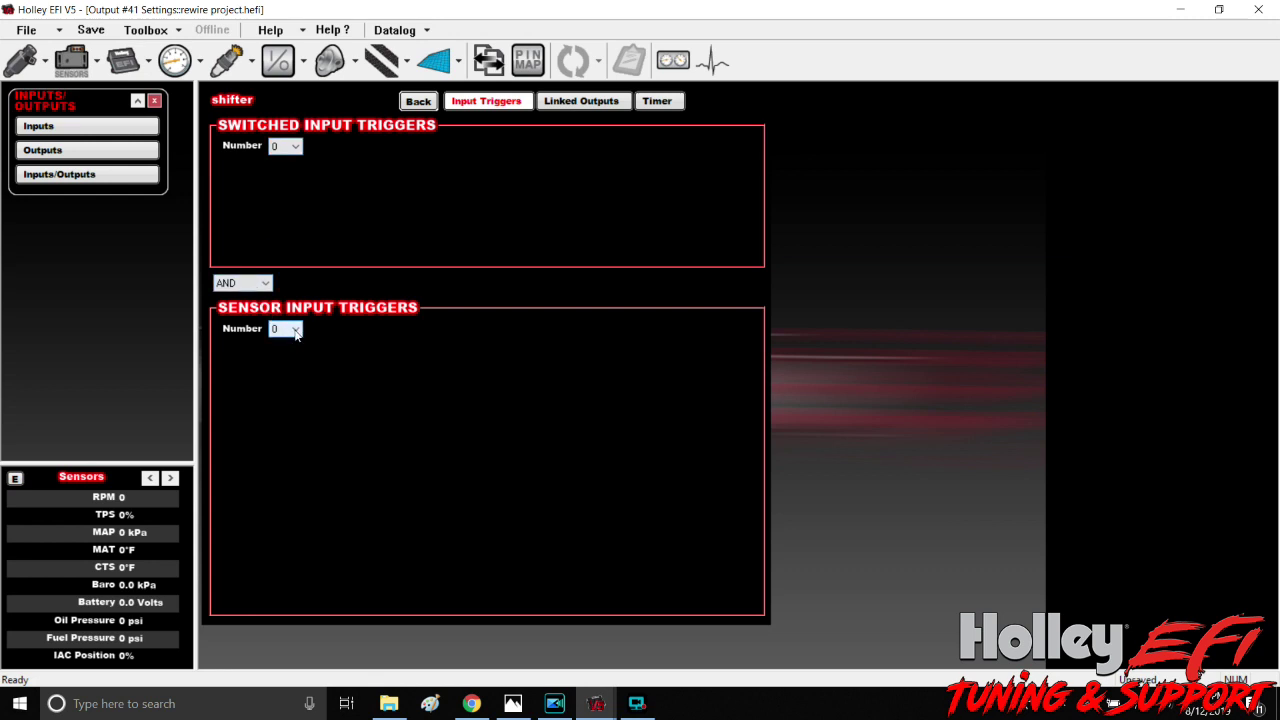
Give output #41 one sensor trigger: RPM above 8000
left_click(295, 334)
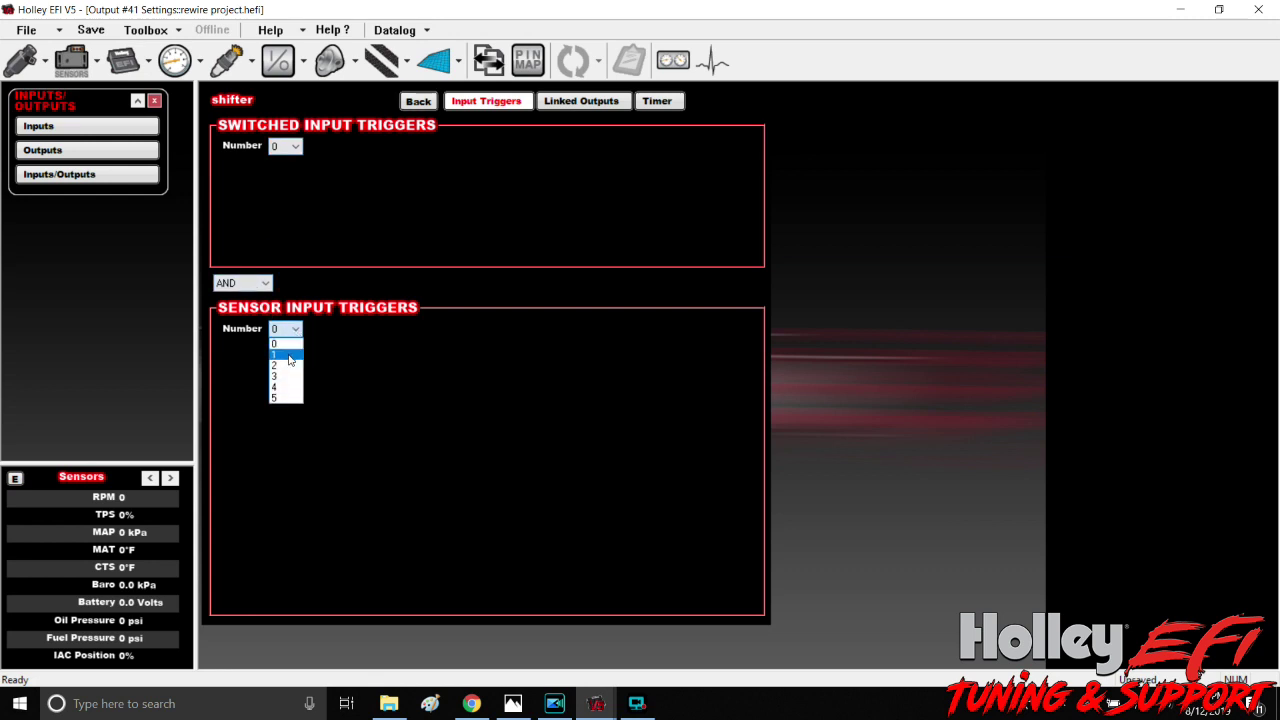
left_click(287, 358)
left_click(515, 357)
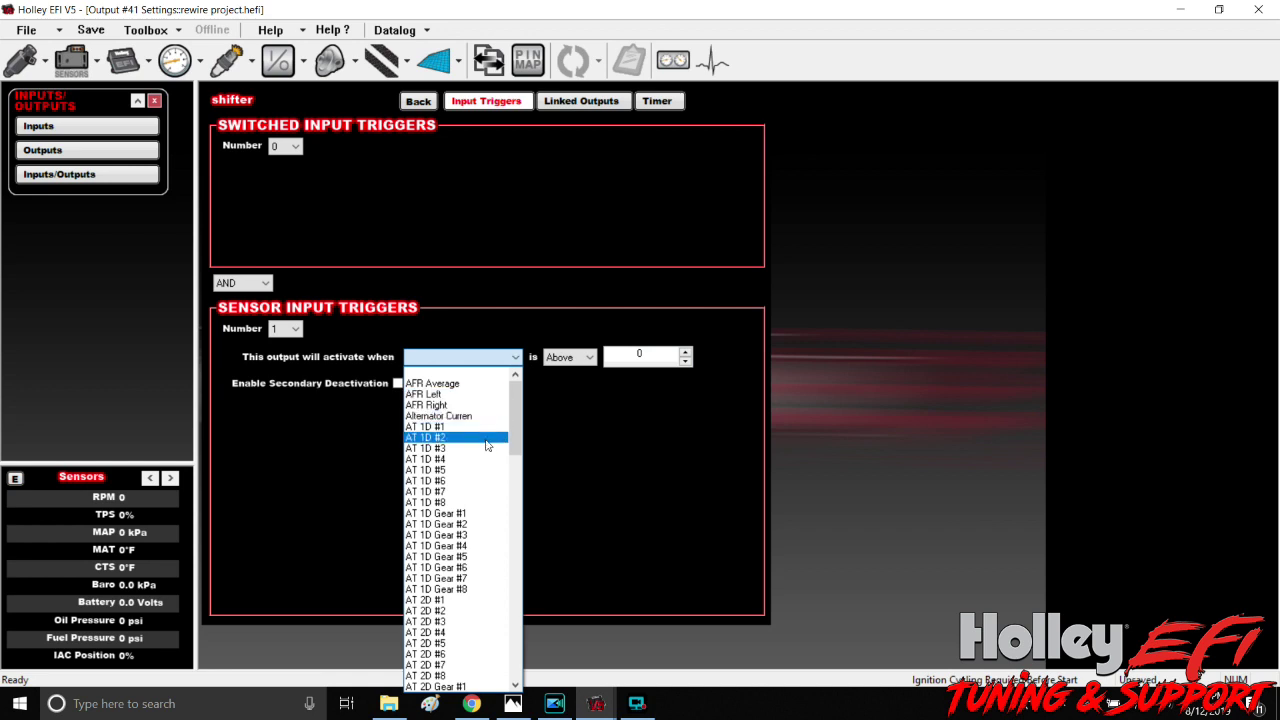
scroll(486, 455, "down", 2)
scroll(486, 455, "down", 20)
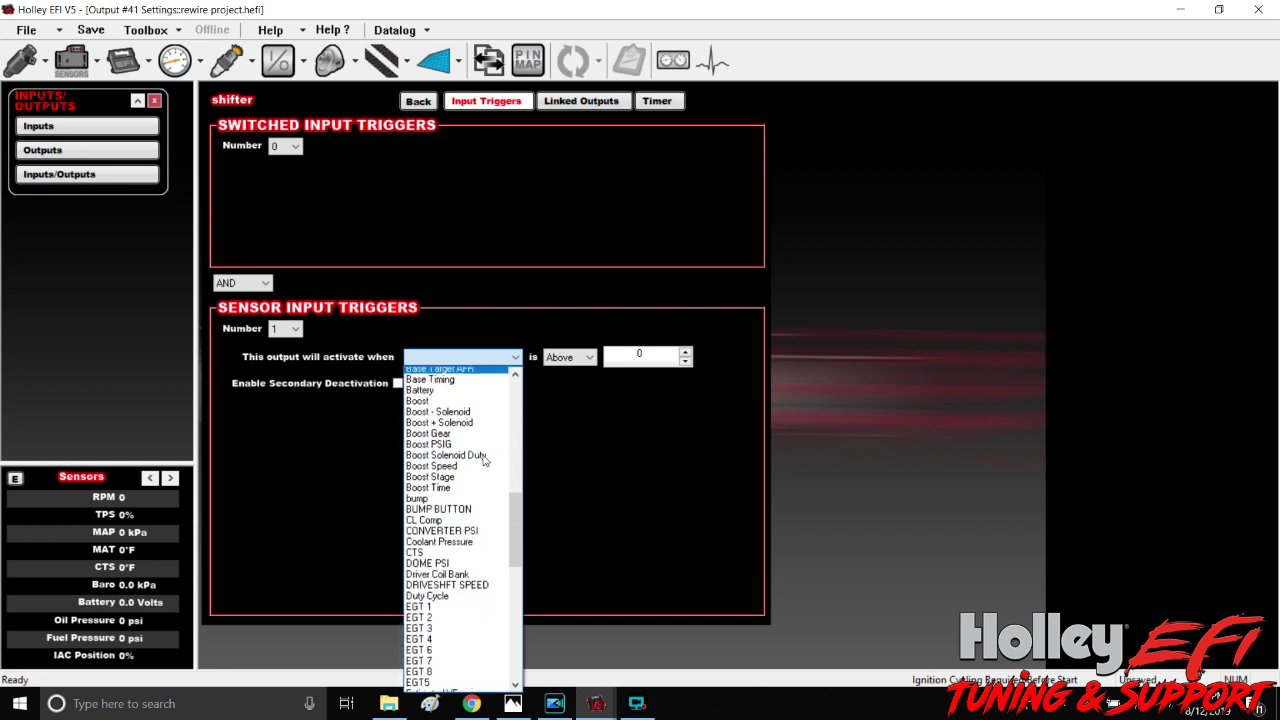
scroll(470, 480, "down", 6)
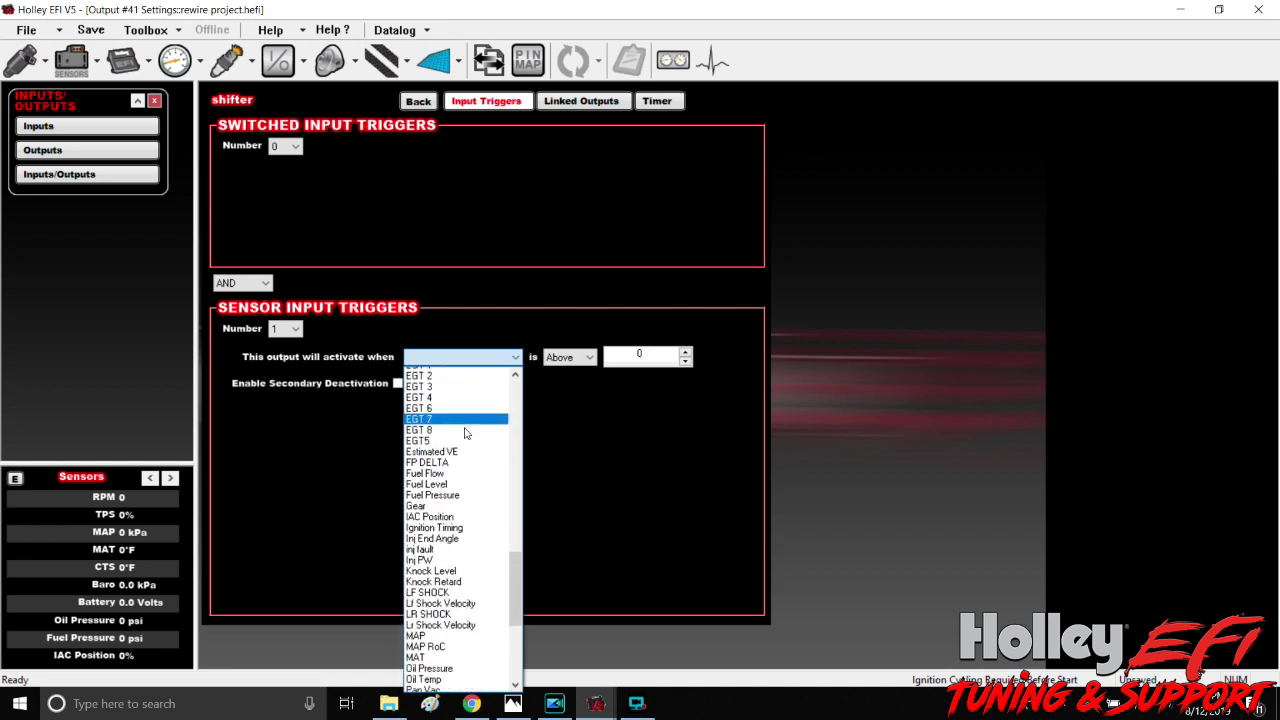
scroll(441, 535, "down", 6)
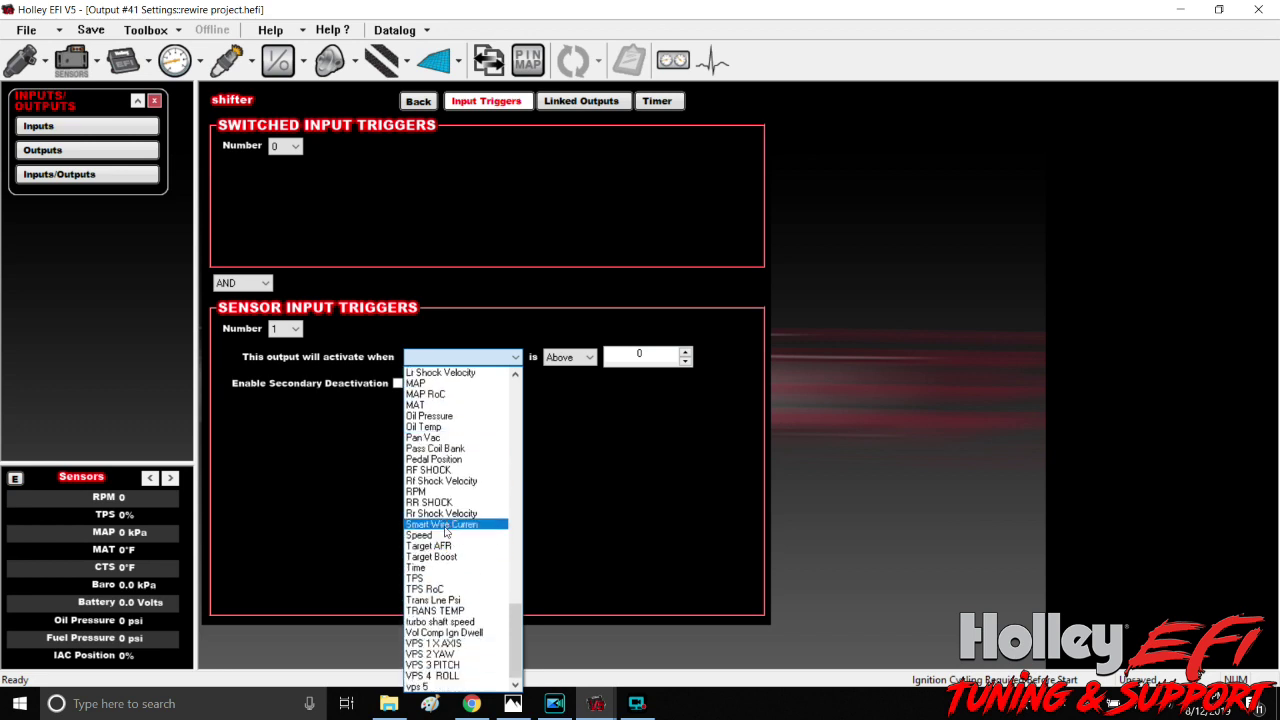
left_click(446, 494)
left_click(648, 362)
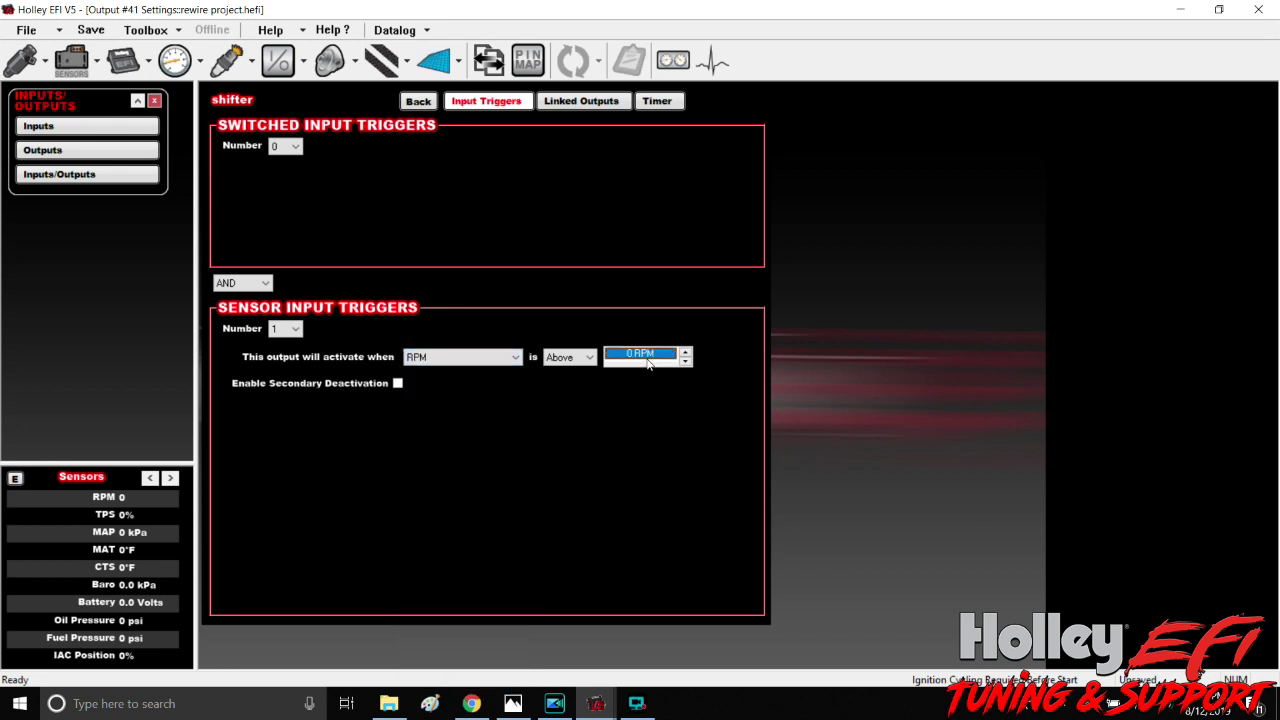
type("8000")
key("Return")
Add secondary deactivation at 7900 RPM and raise the sensor trigger count to 2
left_click(398, 383)
left_click(549, 386)
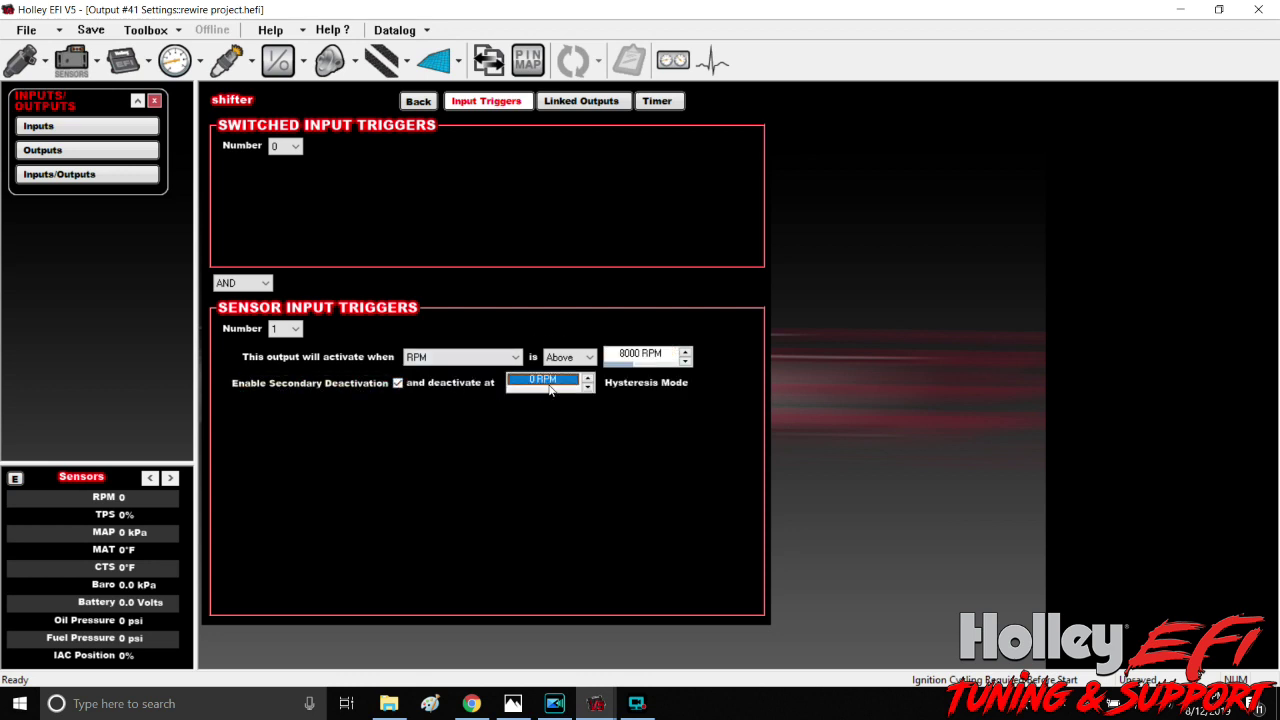
type("7900")
key("Return")
left_click(295, 330)
left_click(286, 365)
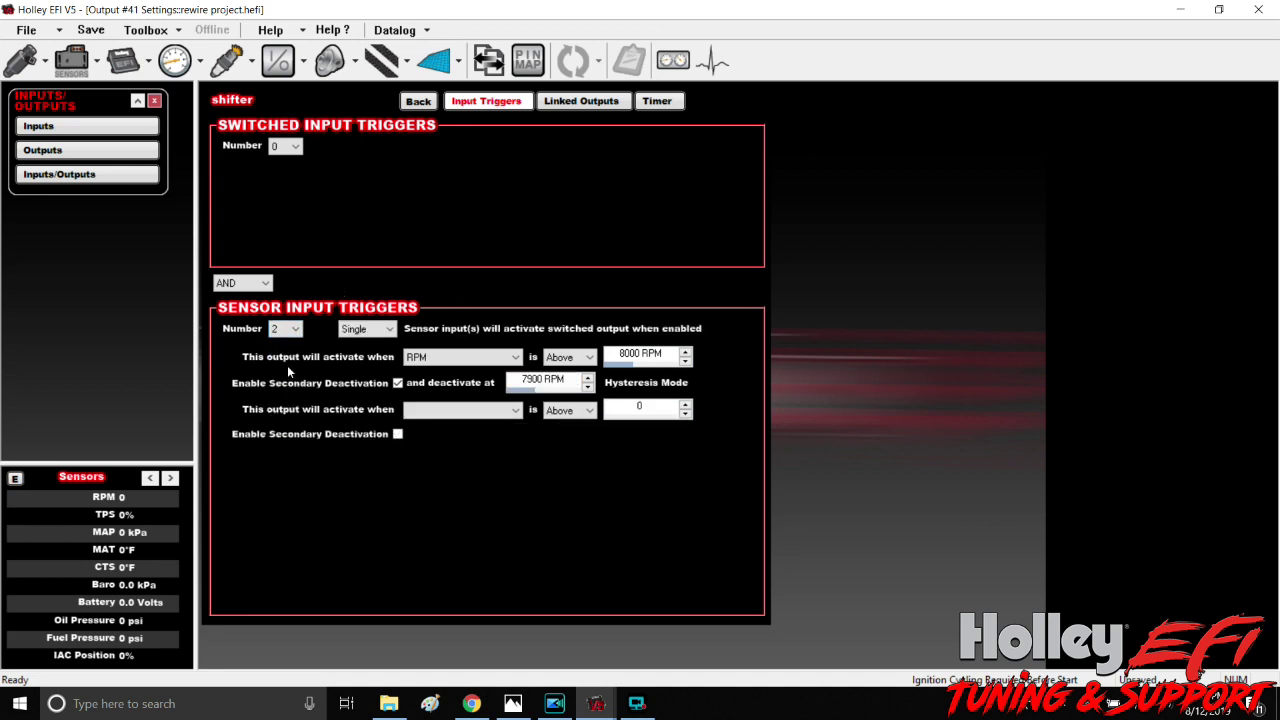
left_click(485, 414)
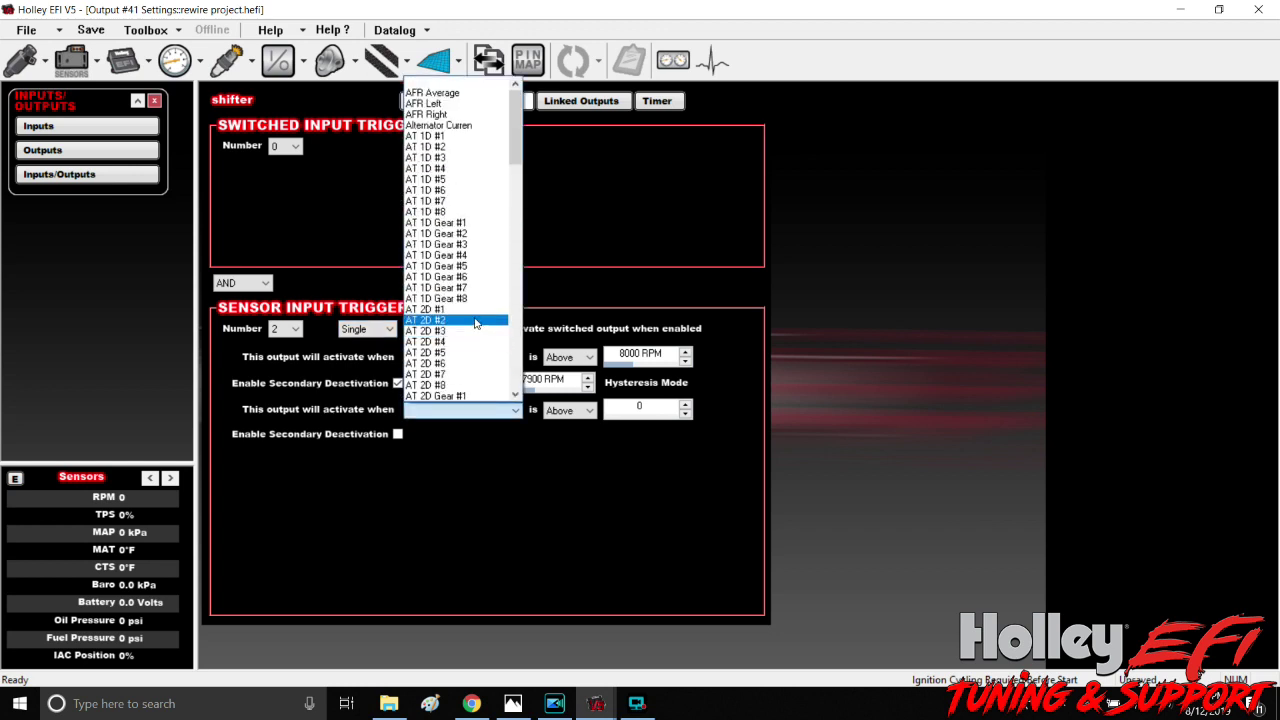
Set the second trigger to Boost Time above 2.00 sec
scroll(476, 323, "down", 8)
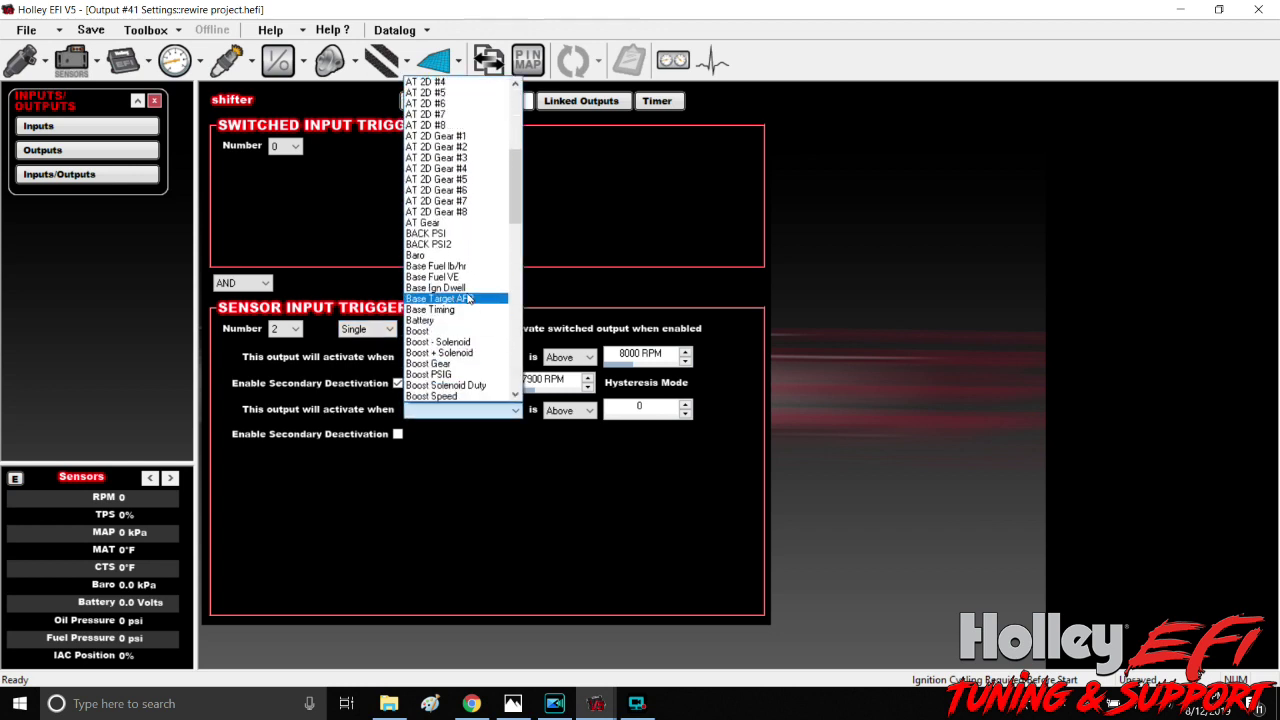
scroll(466, 305, "down", 1)
scroll(456, 340, "down", 1)
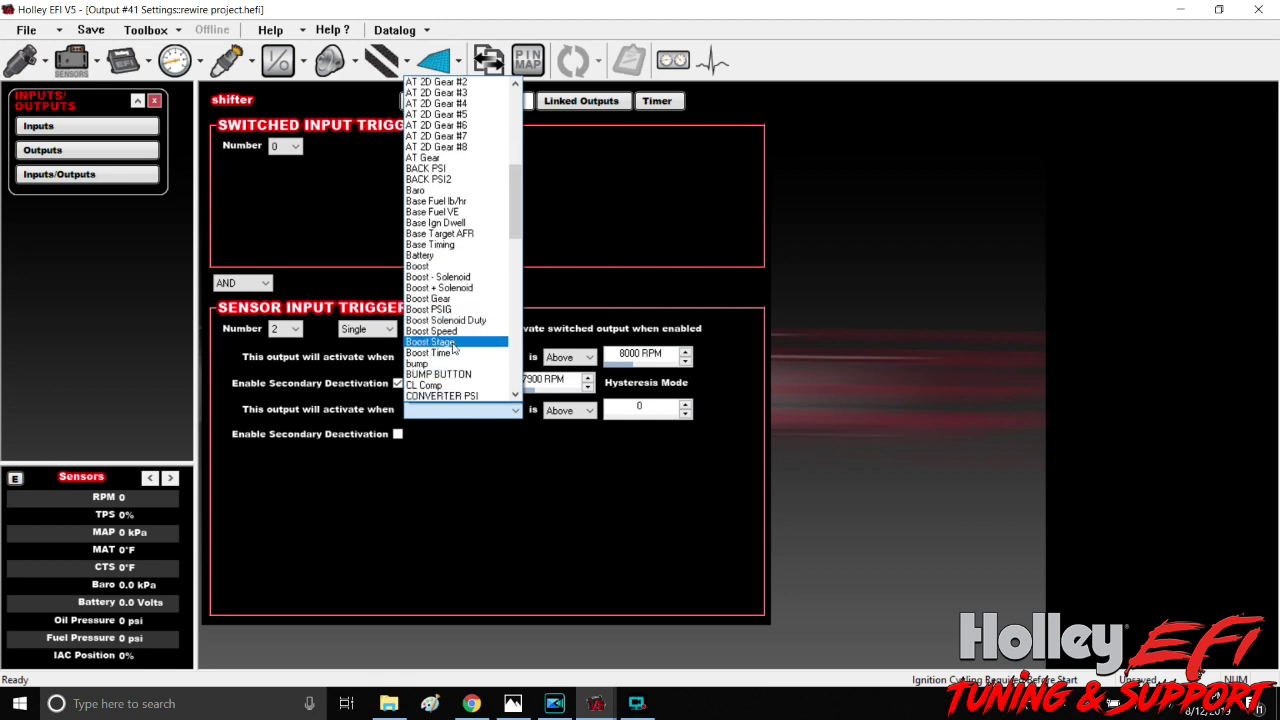
left_click(453, 353)
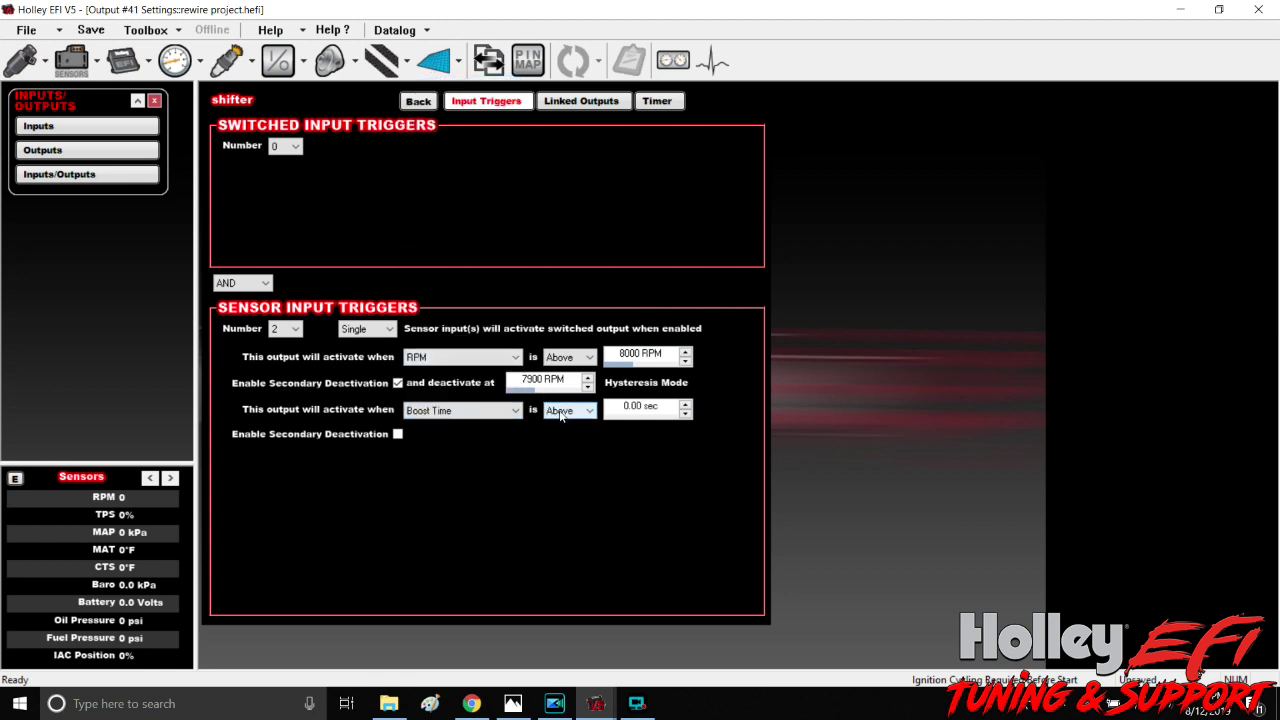
left_click(652, 408)
type("2")
key("Return")
Enable secondary deactivation for the Boost Time trigger at 2.10 sec
left_click(397, 434)
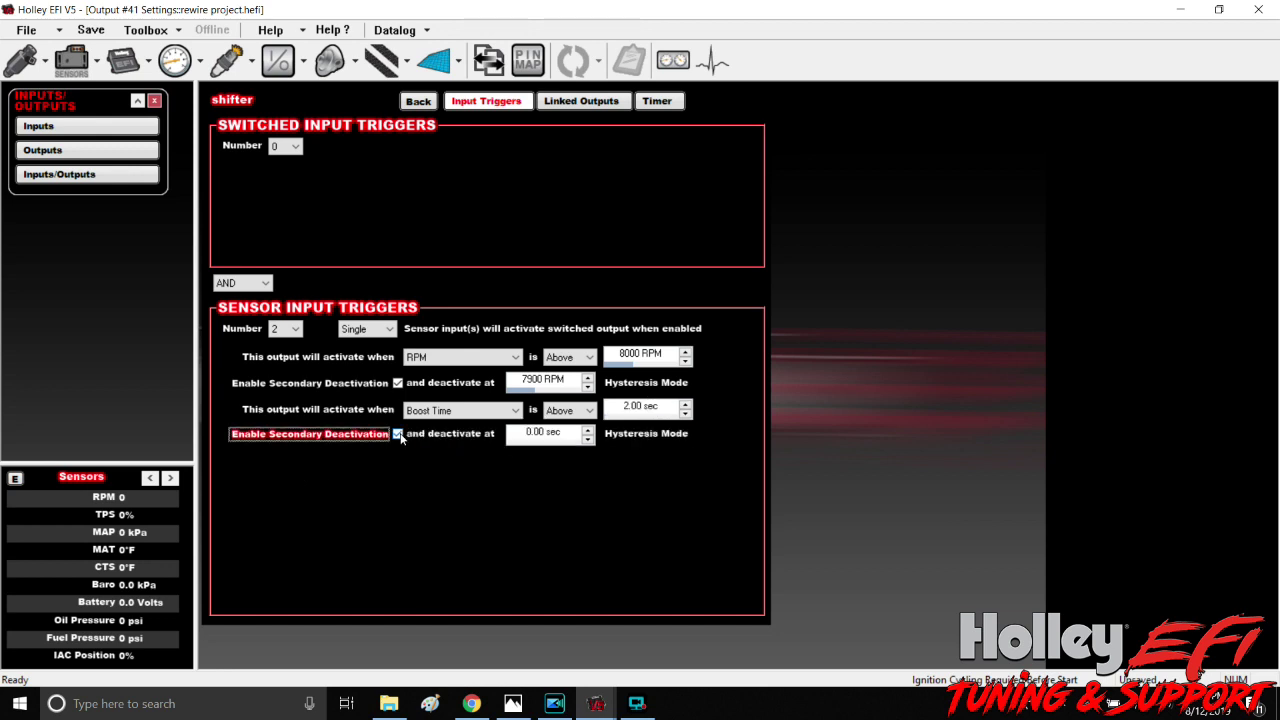
left_click(555, 438)
type("2.1")
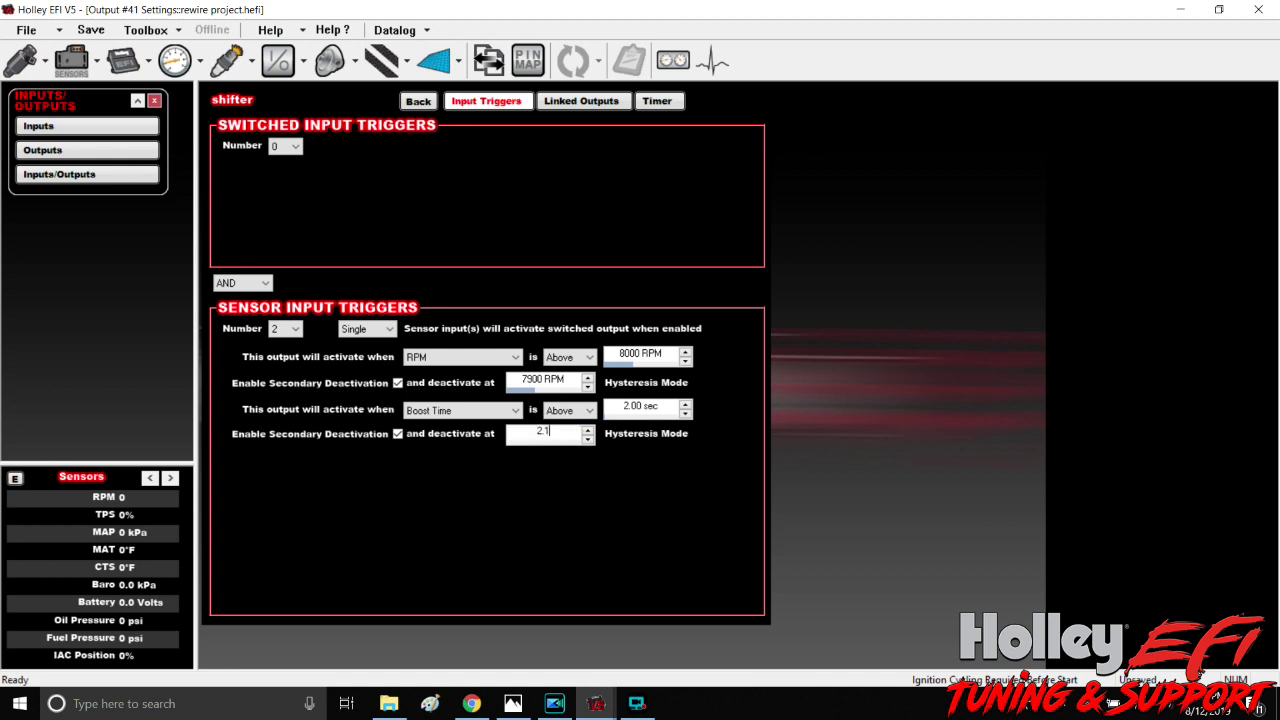
key("Return")
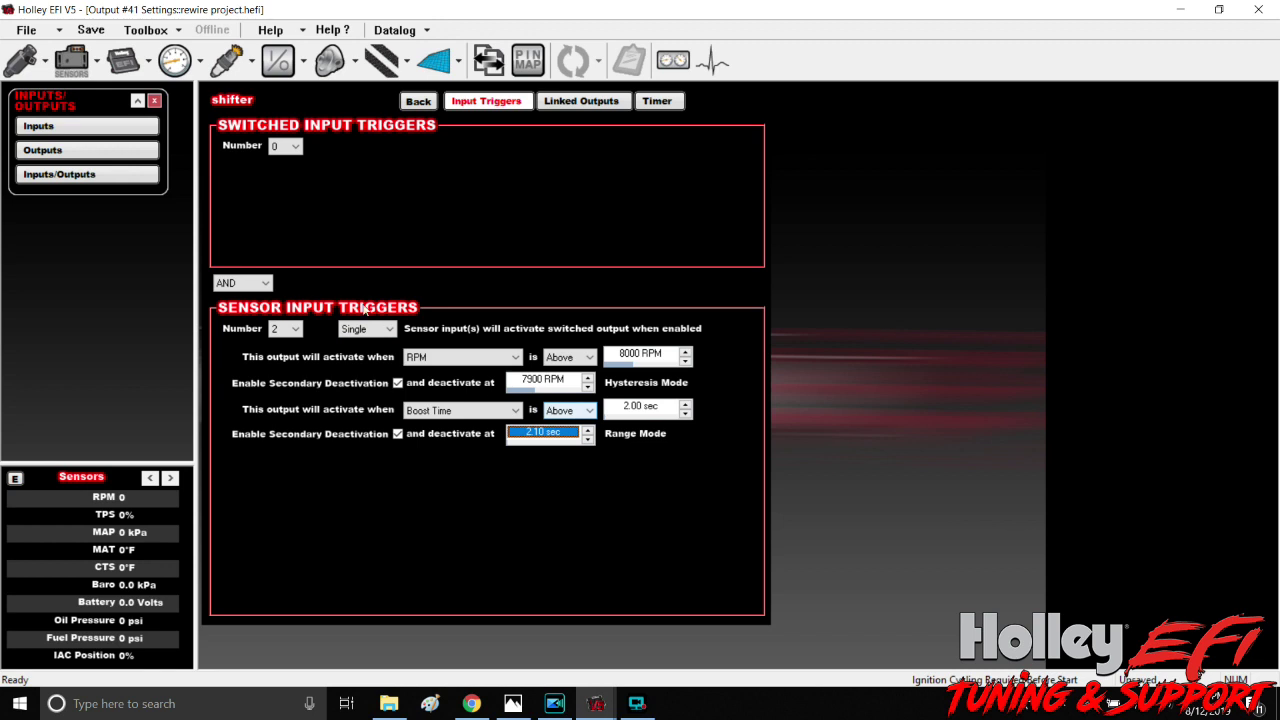
Keep Single trigger logic, check the 2.00 sec and 8000 RPM thresholds, and return to Outputs
left_click(386, 333)
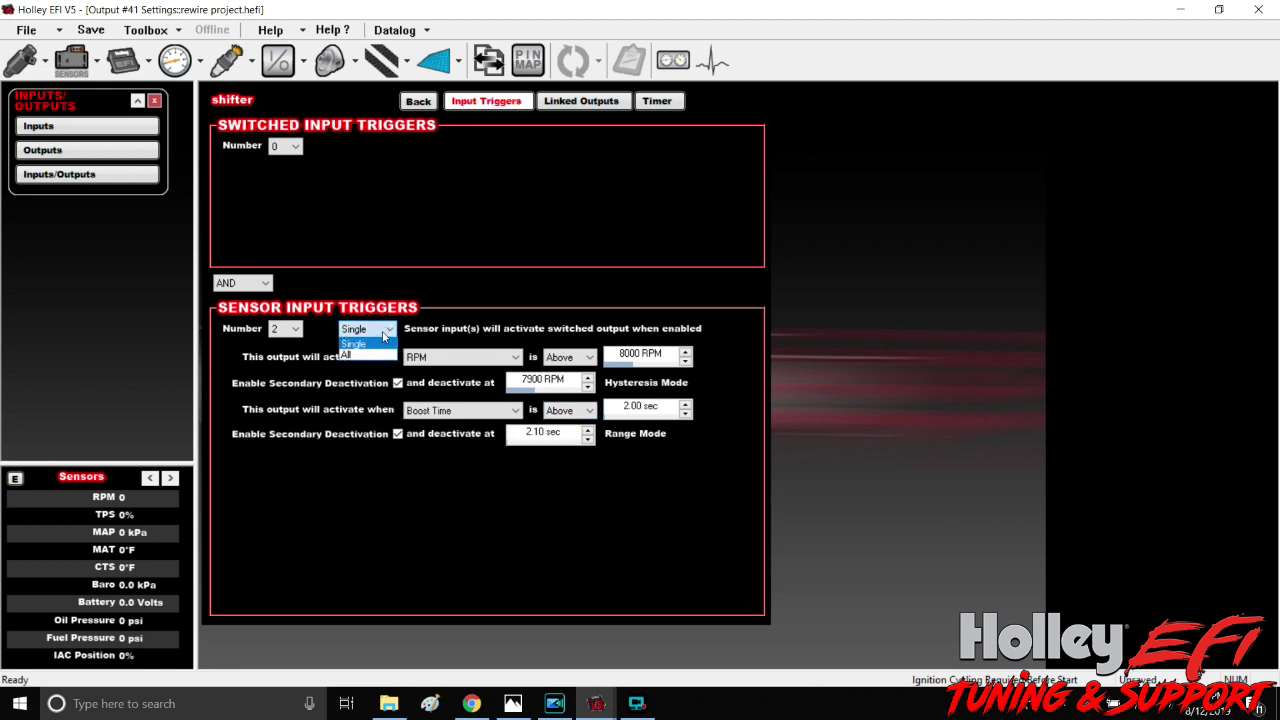
left_click(386, 333)
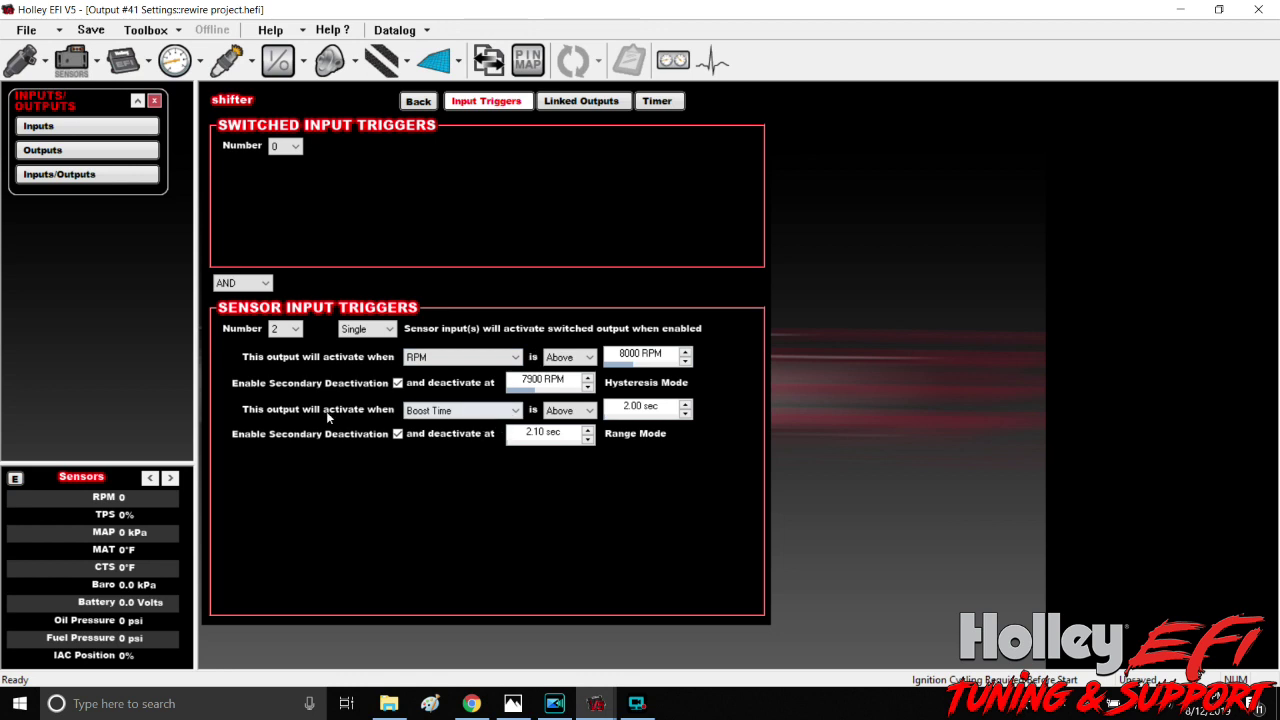
left_click(632, 409)
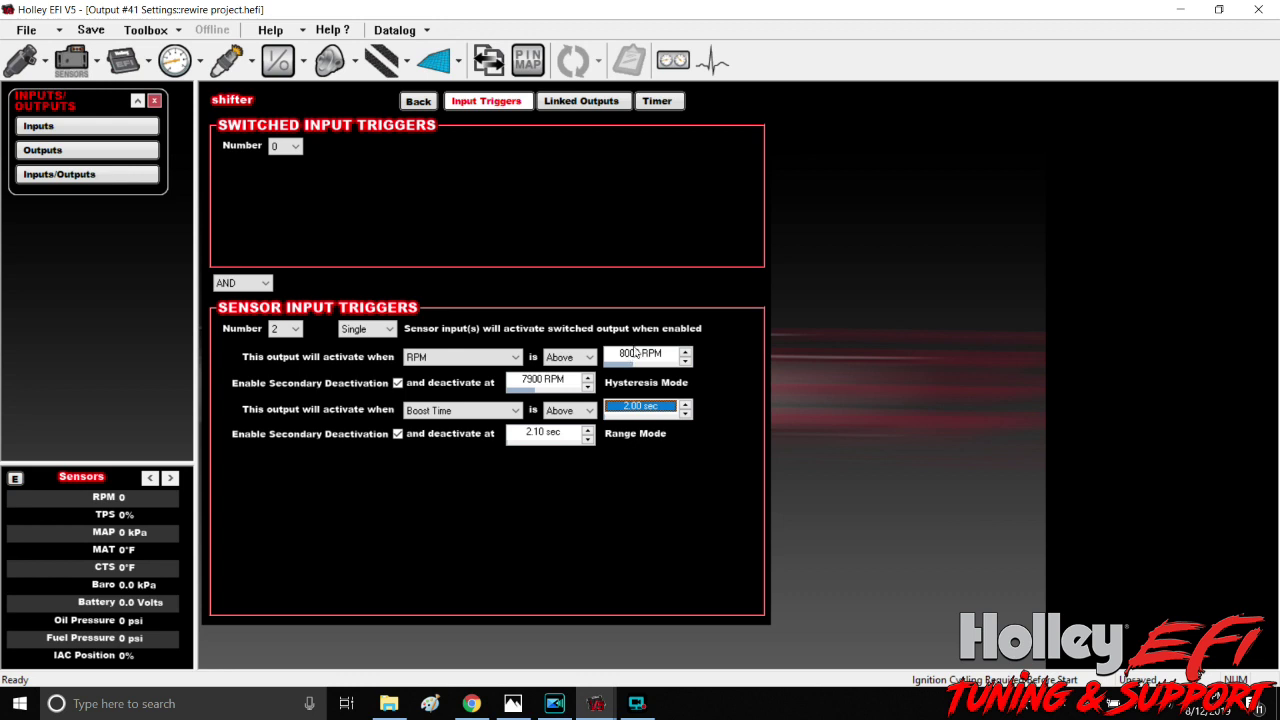
left_click(640, 357)
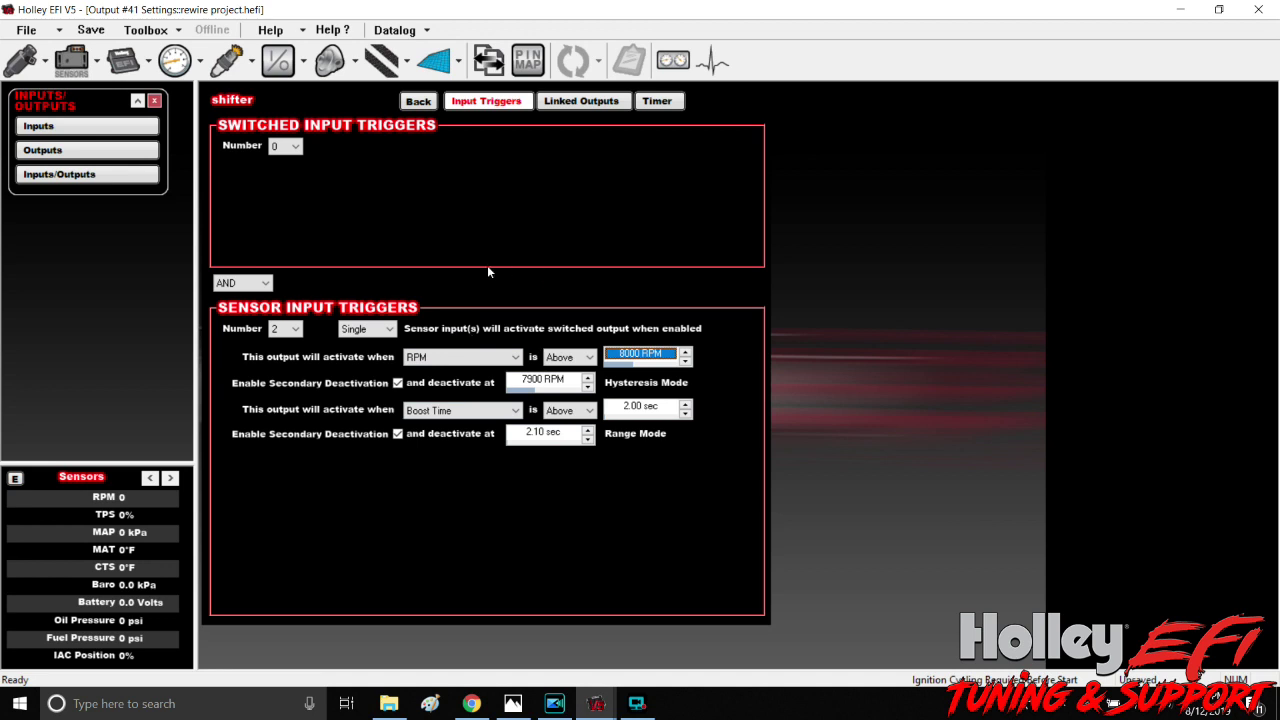
left_click(75, 150)
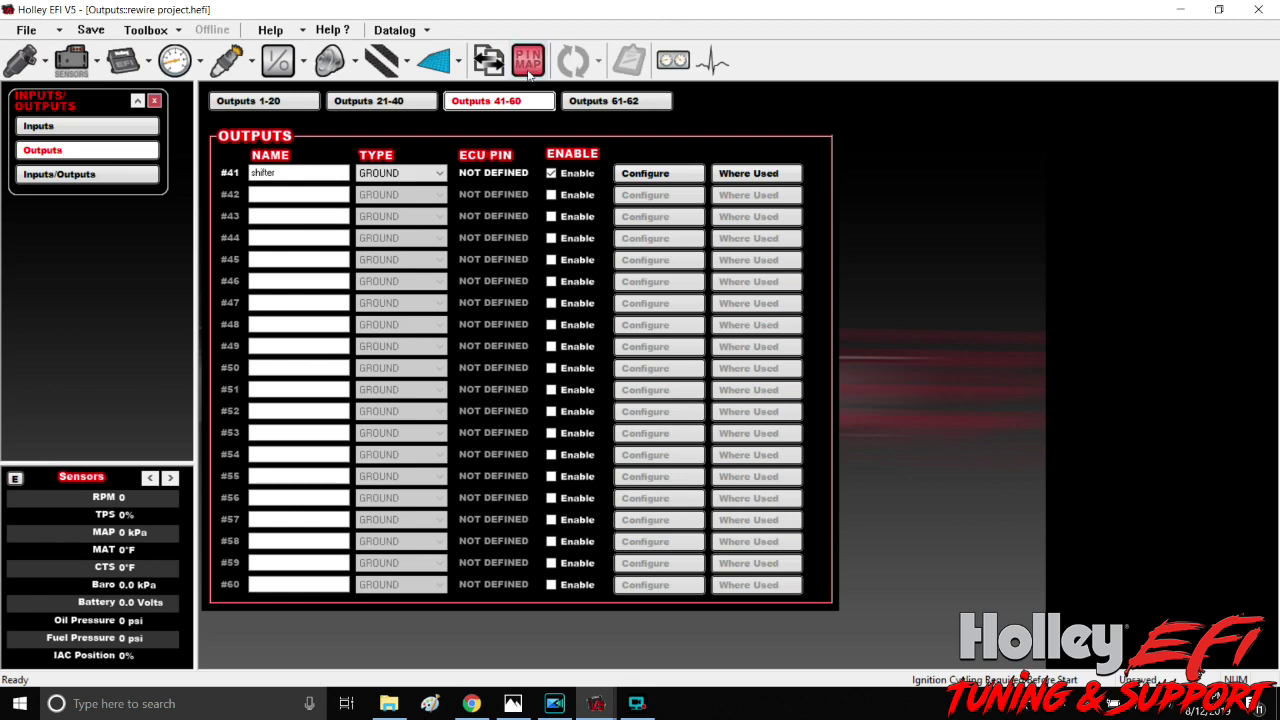
In the ECU pin map, place shifter on connector J1 pin B10 and close the map
left_click(528, 62)
left_click(457, 80)
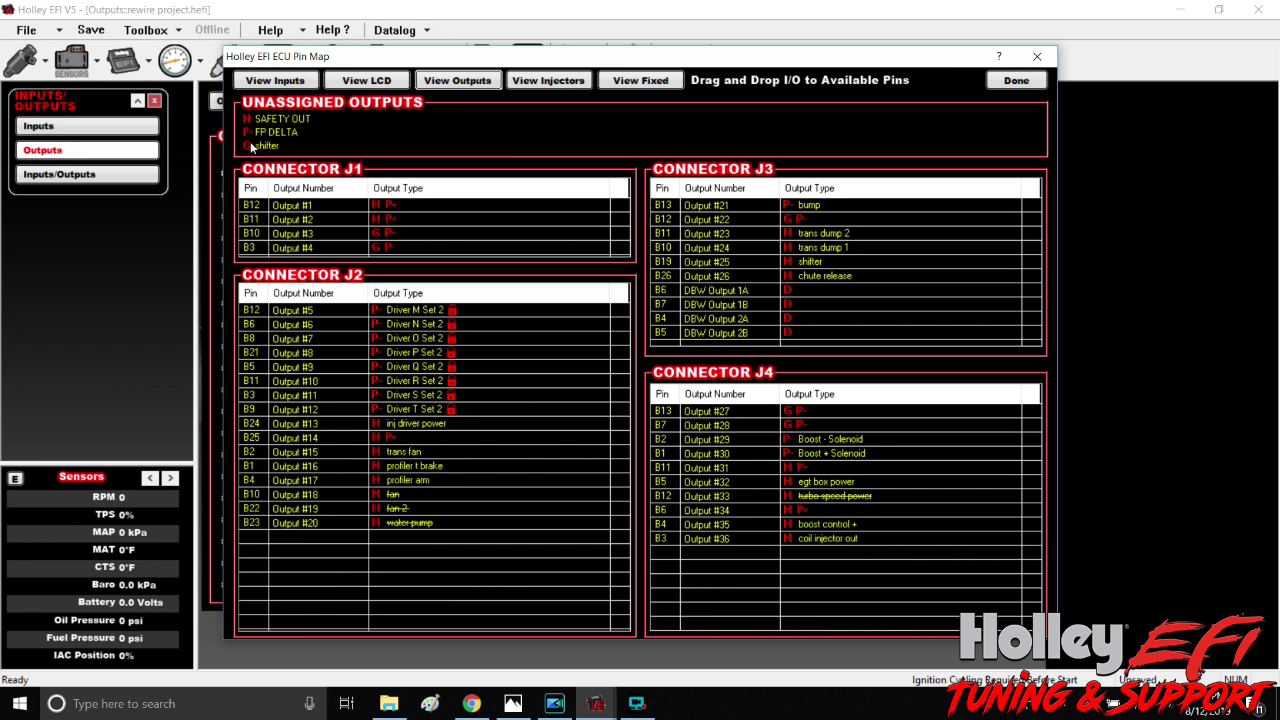
left_click_drag(262, 145, 396, 237)
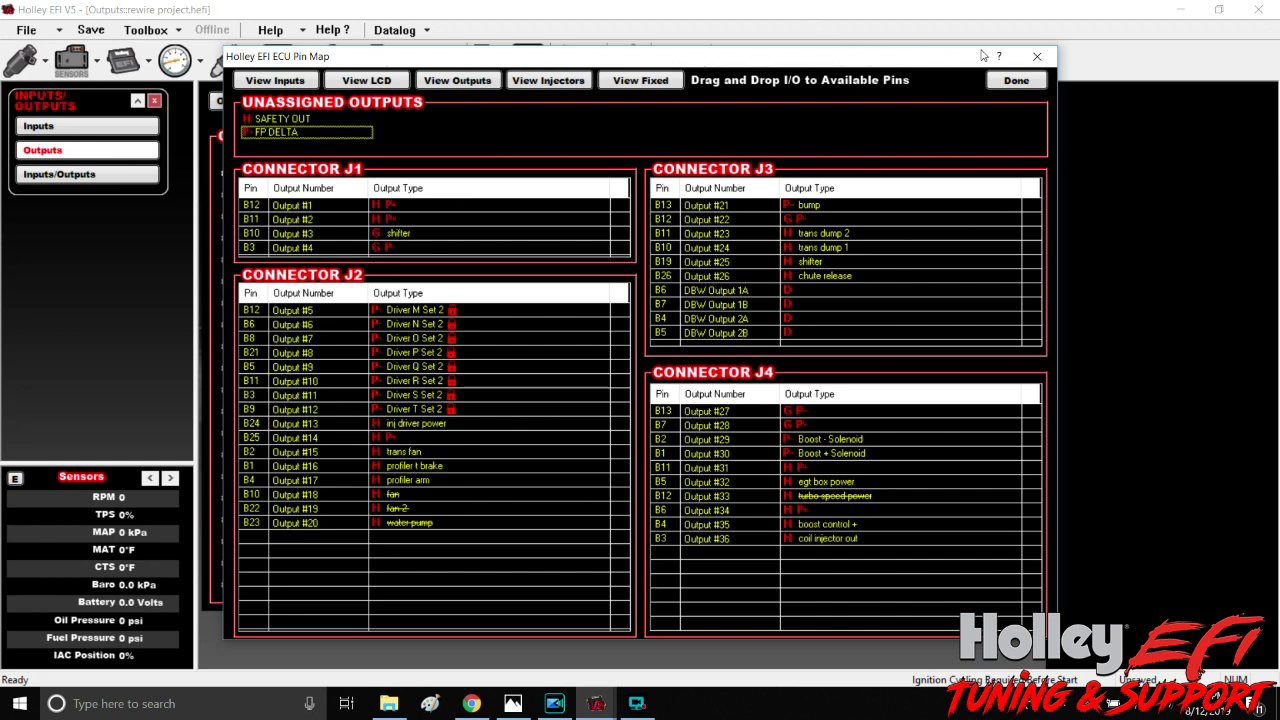
left_click(1014, 82)
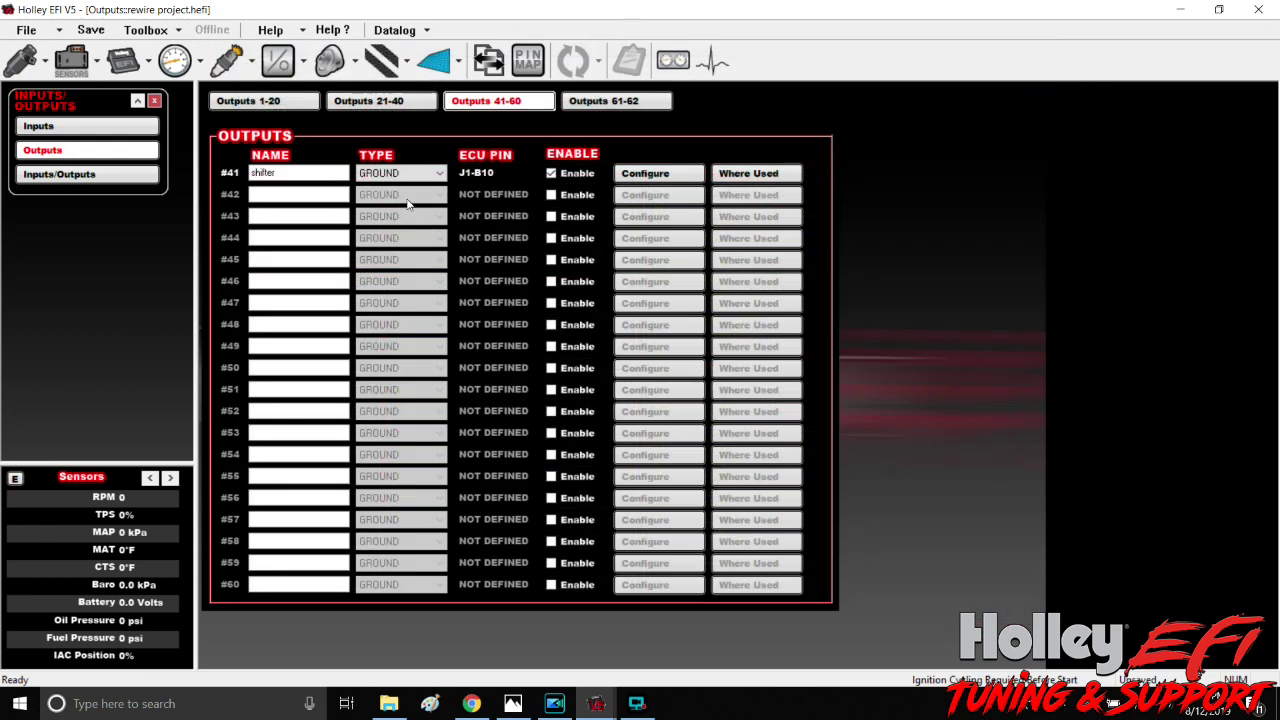
Name output #42 'shifter power', enable it and set its type to +12V
left_click(325, 194)
type("shifter power")
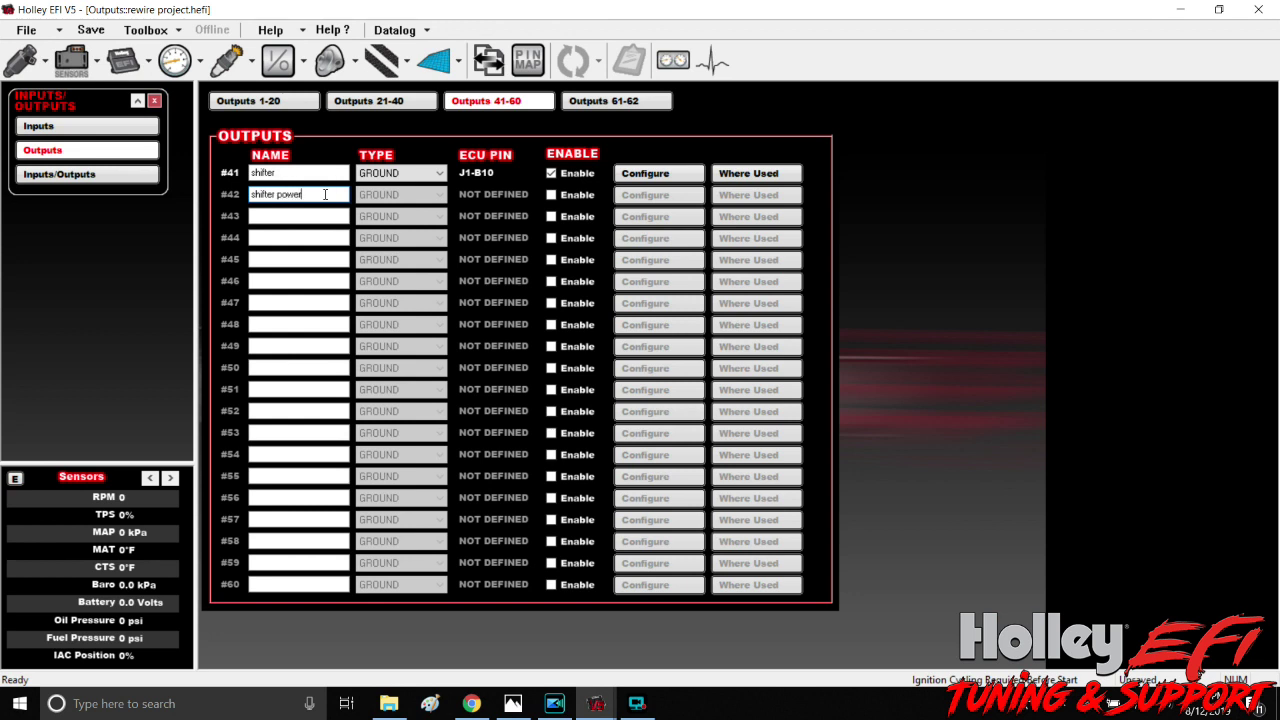
left_click(551, 194)
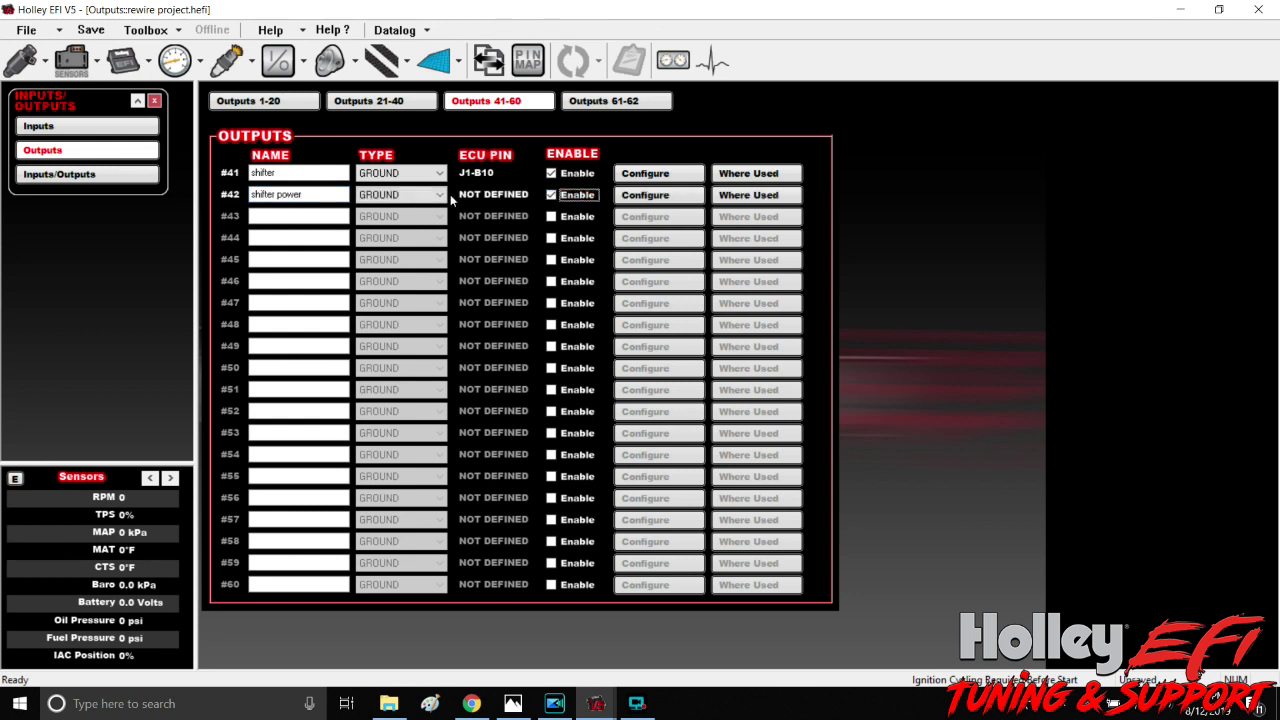
left_click(441, 194)
left_click(378, 231)
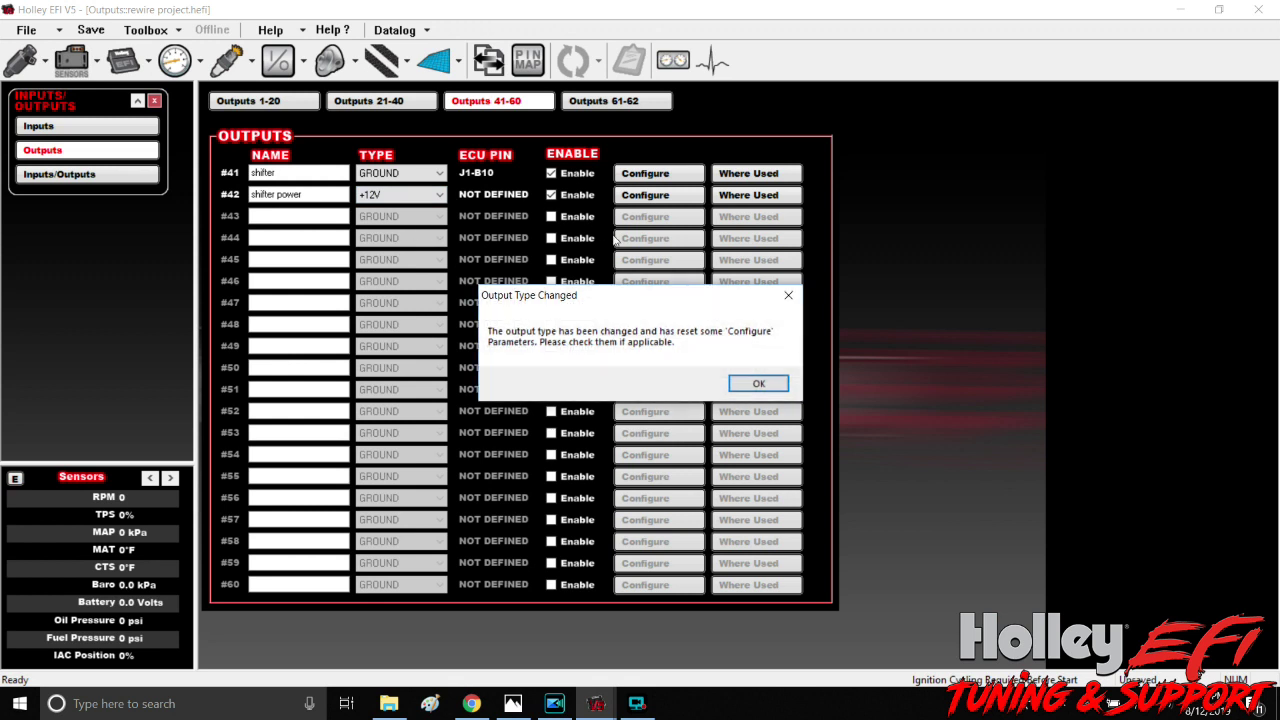
left_click(758, 381)
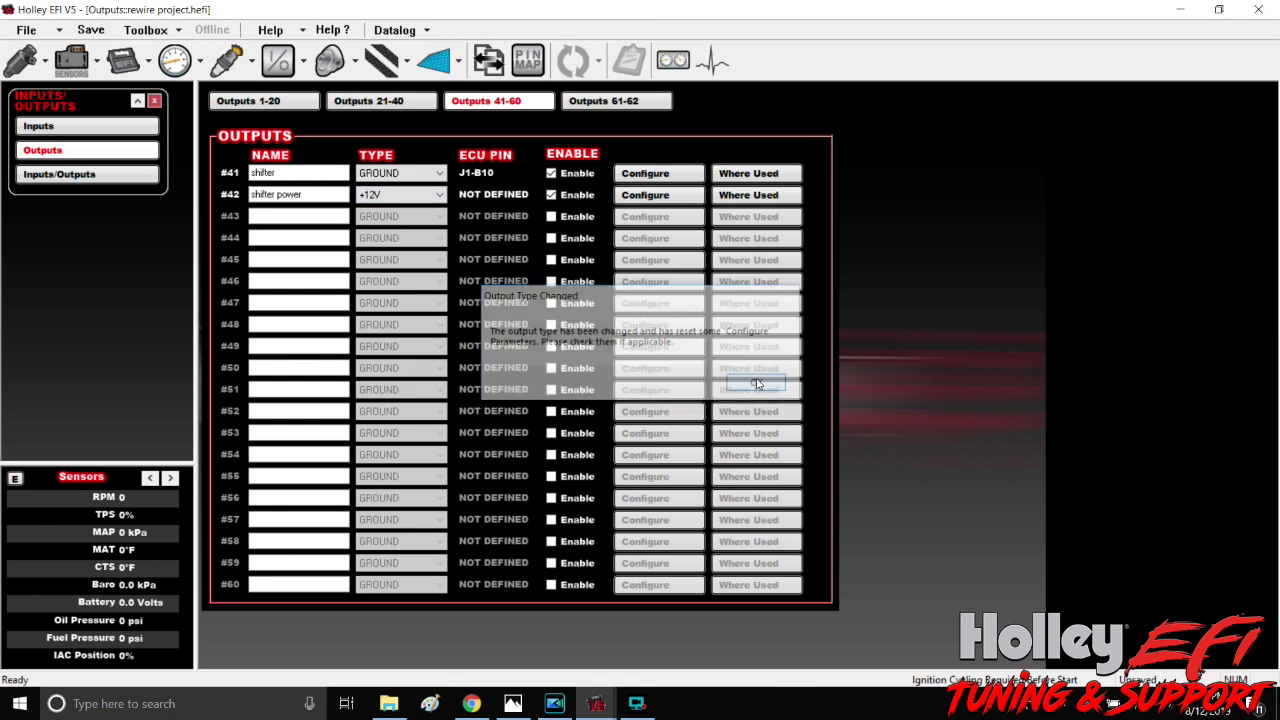
left_click(655, 198)
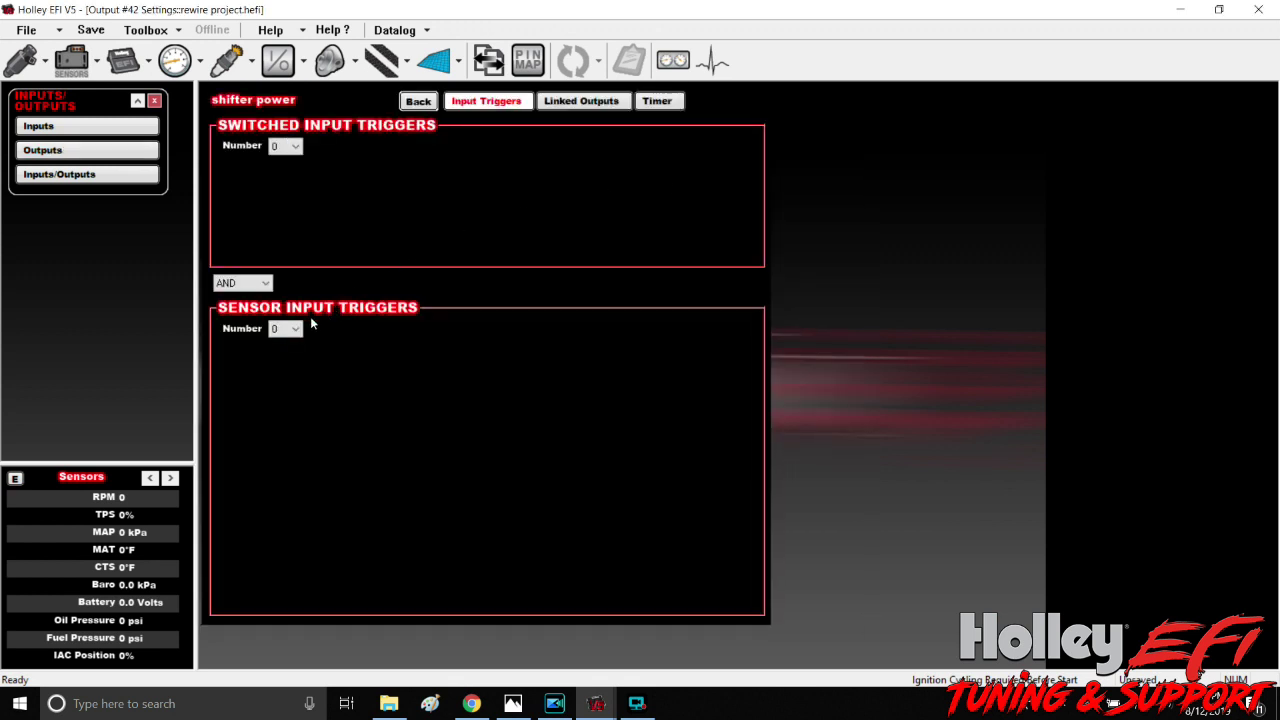
Give shifter power one Battery sensor trigger above 10 Volts
left_click(294, 329)
left_click(284, 355)
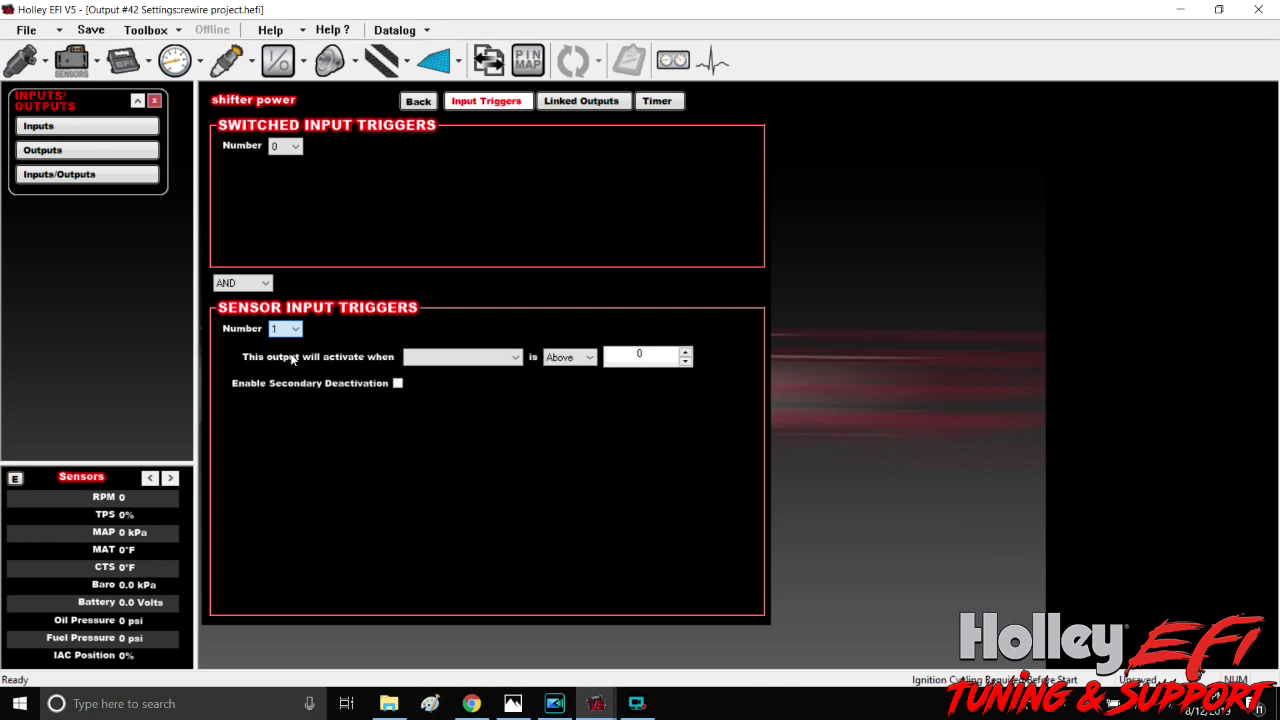
left_click(460, 356)
scroll(476, 498, "down", 10)
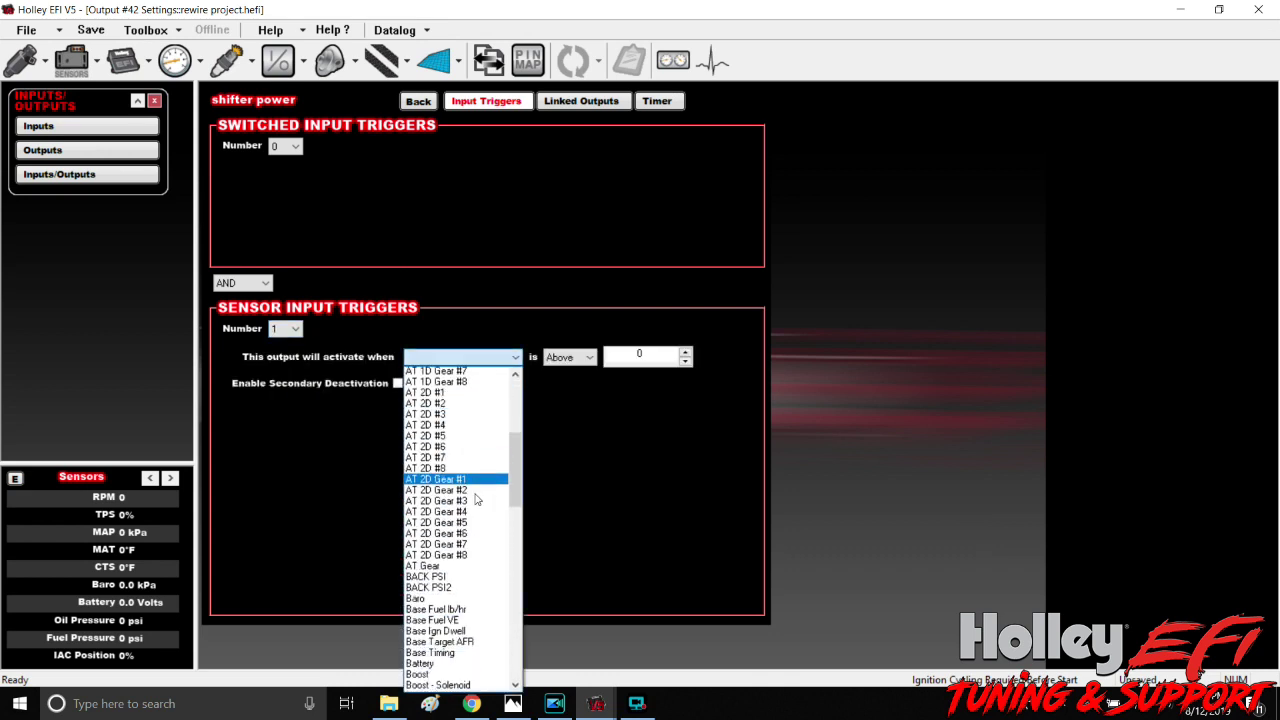
scroll(476, 498, "down", 3)
scroll(470, 515, "down", 2)
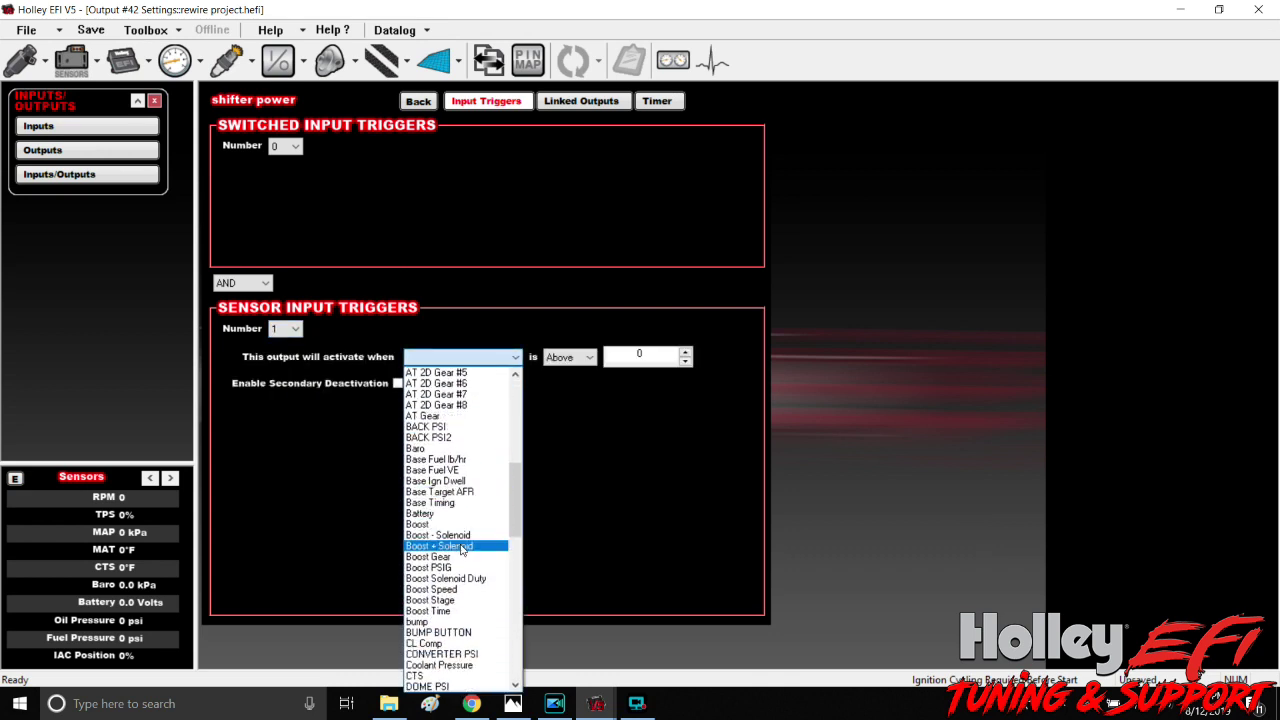
left_click(458, 513)
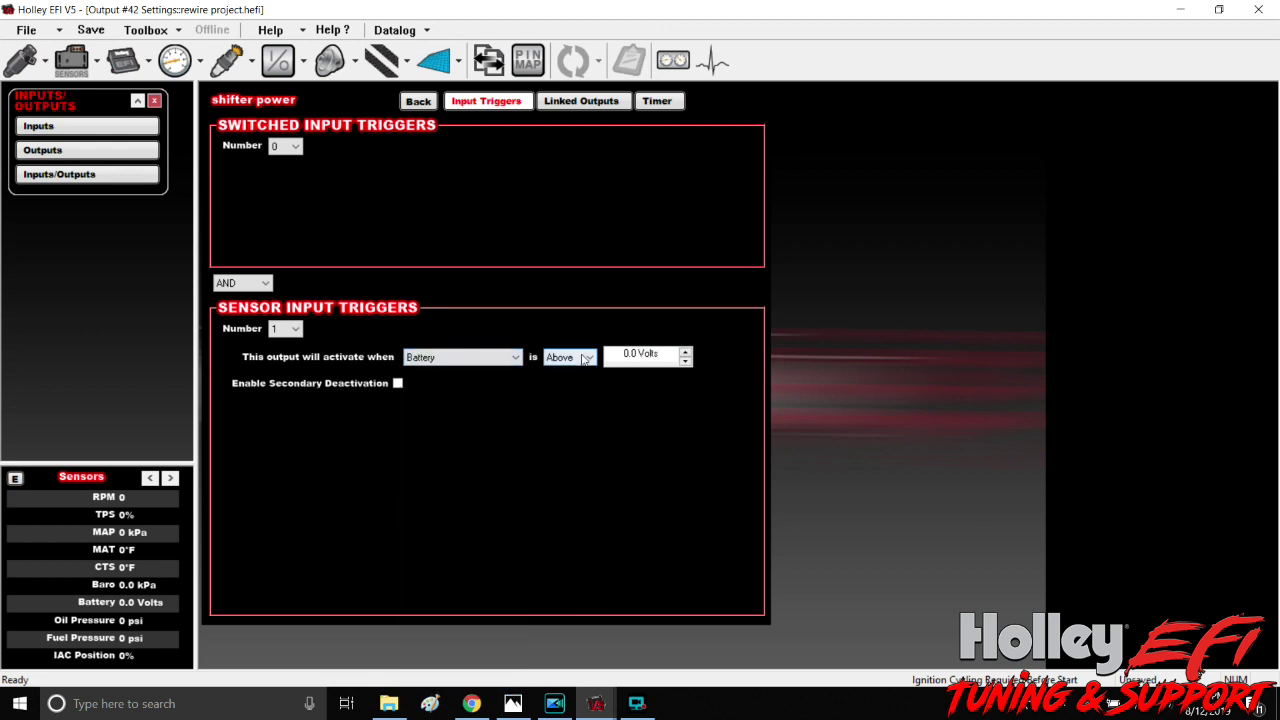
left_click(645, 357)
type("10")
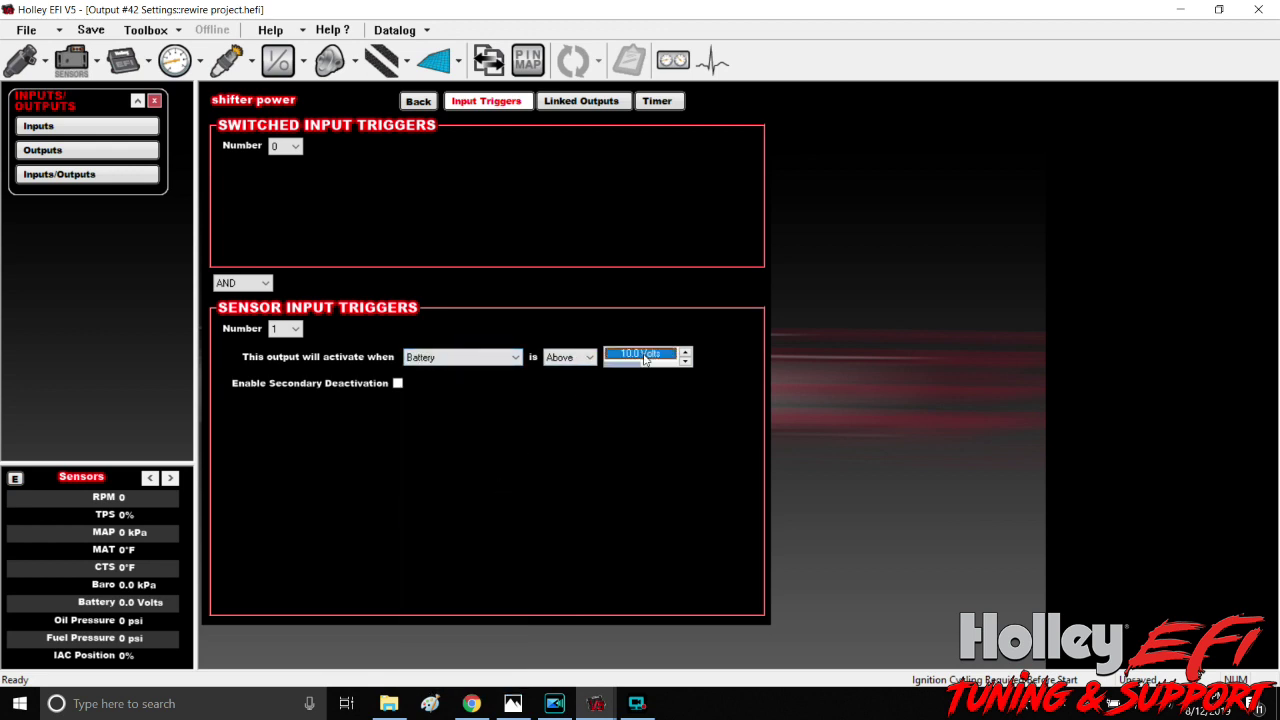
Enable secondary deactivation for the battery trigger at 9.9 Volts
left_click(398, 384)
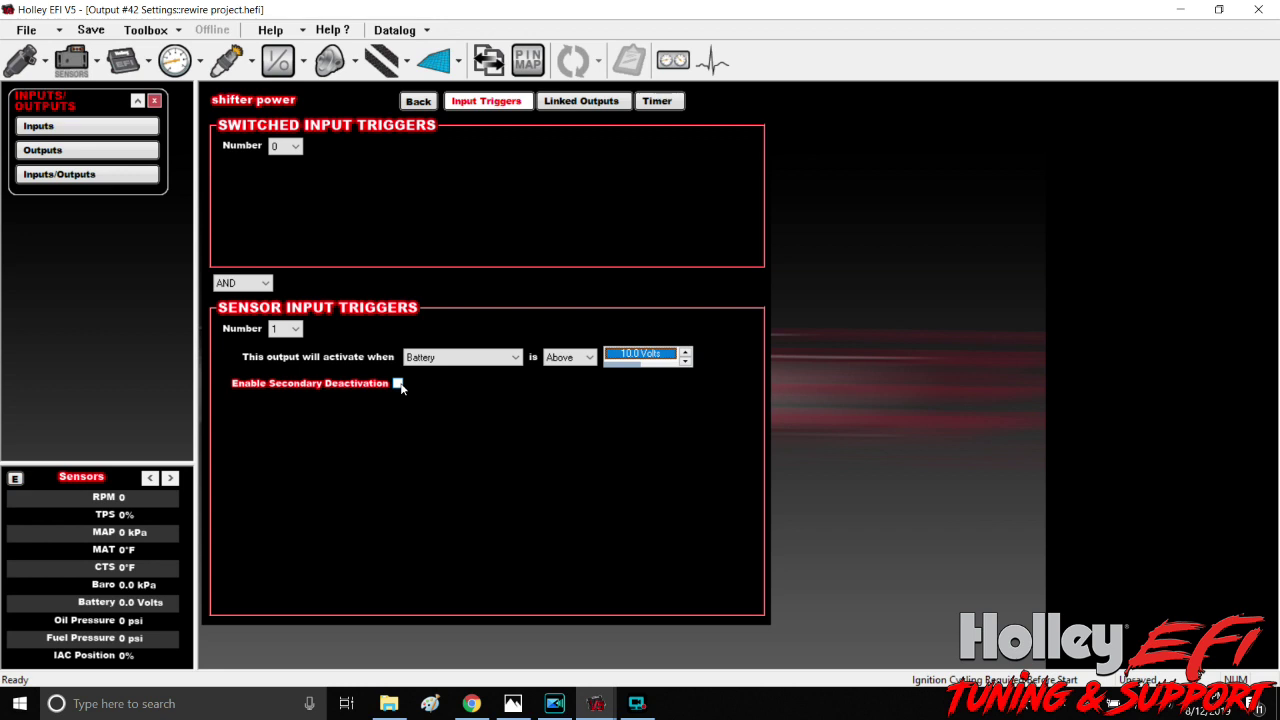
left_click(558, 385)
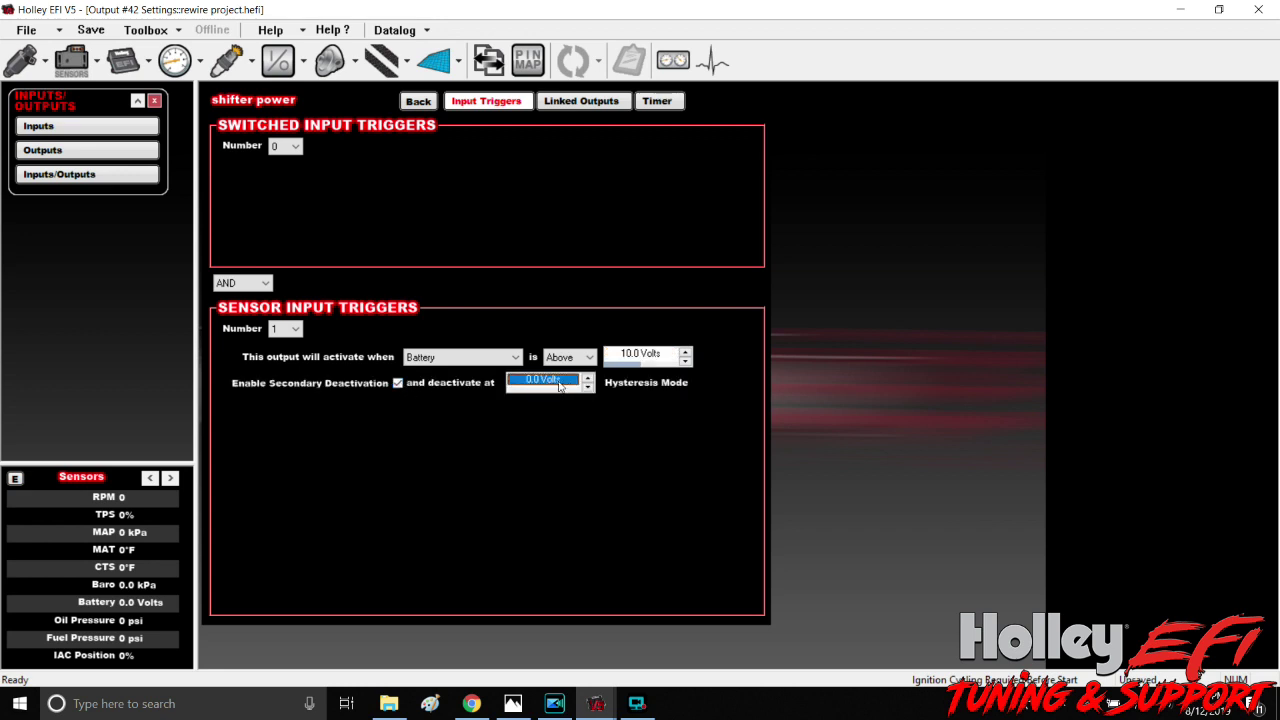
type("9.9")
left_click(537, 57)
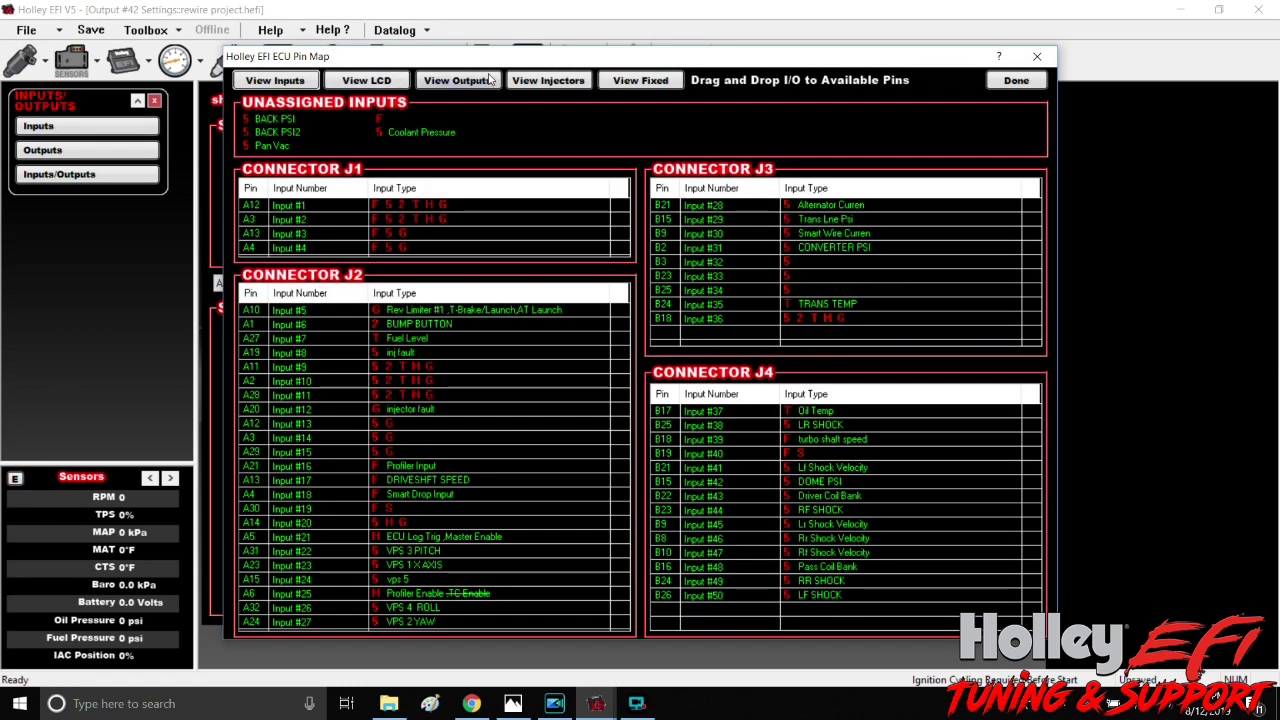
Drag shifter power from Unassigned Outputs onto connector J1 pin B11
left_click(457, 80)
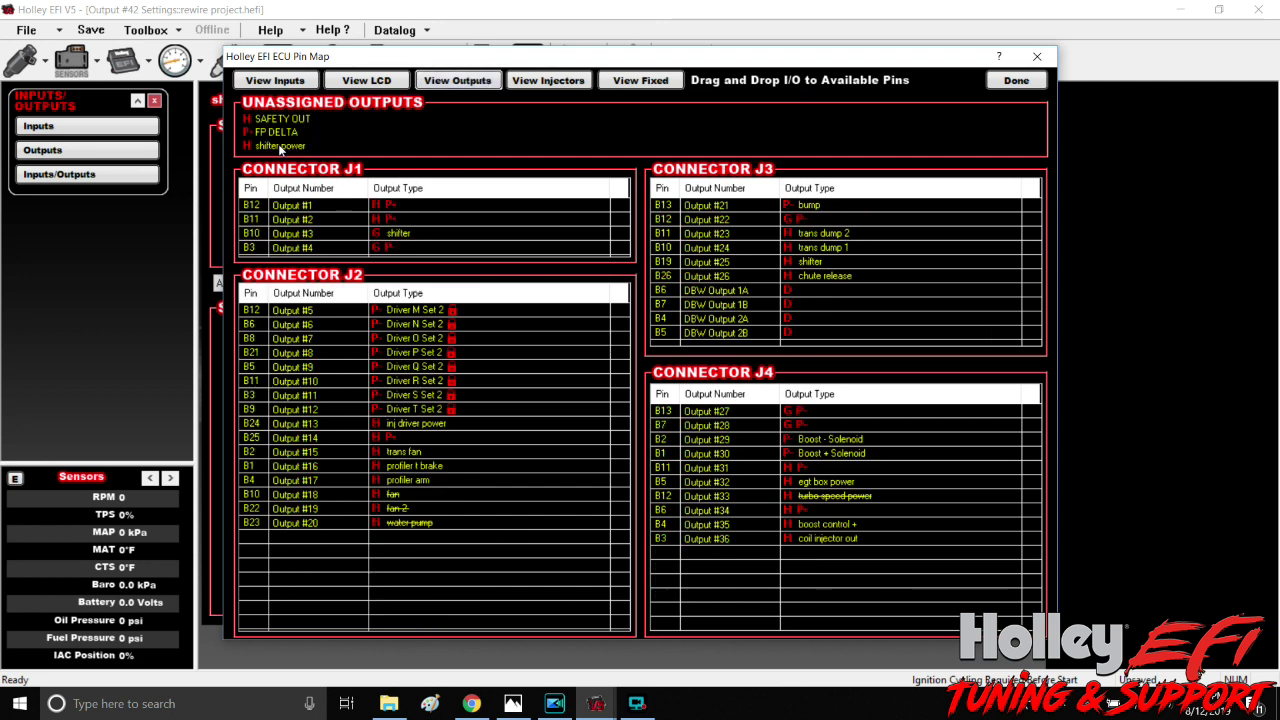
left_click_drag(280, 148, 414, 219)
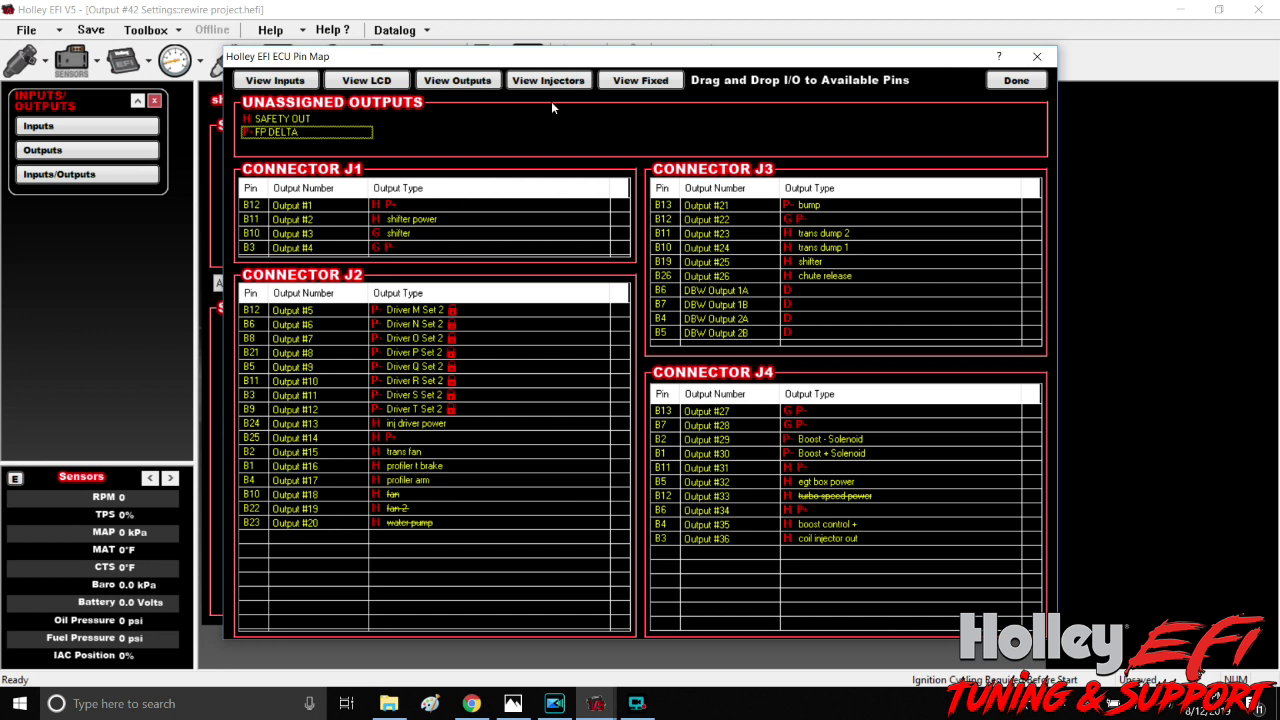
Close the ECU pin map with Done, keeping the J1-B11 assignment
left_click(1016, 81)
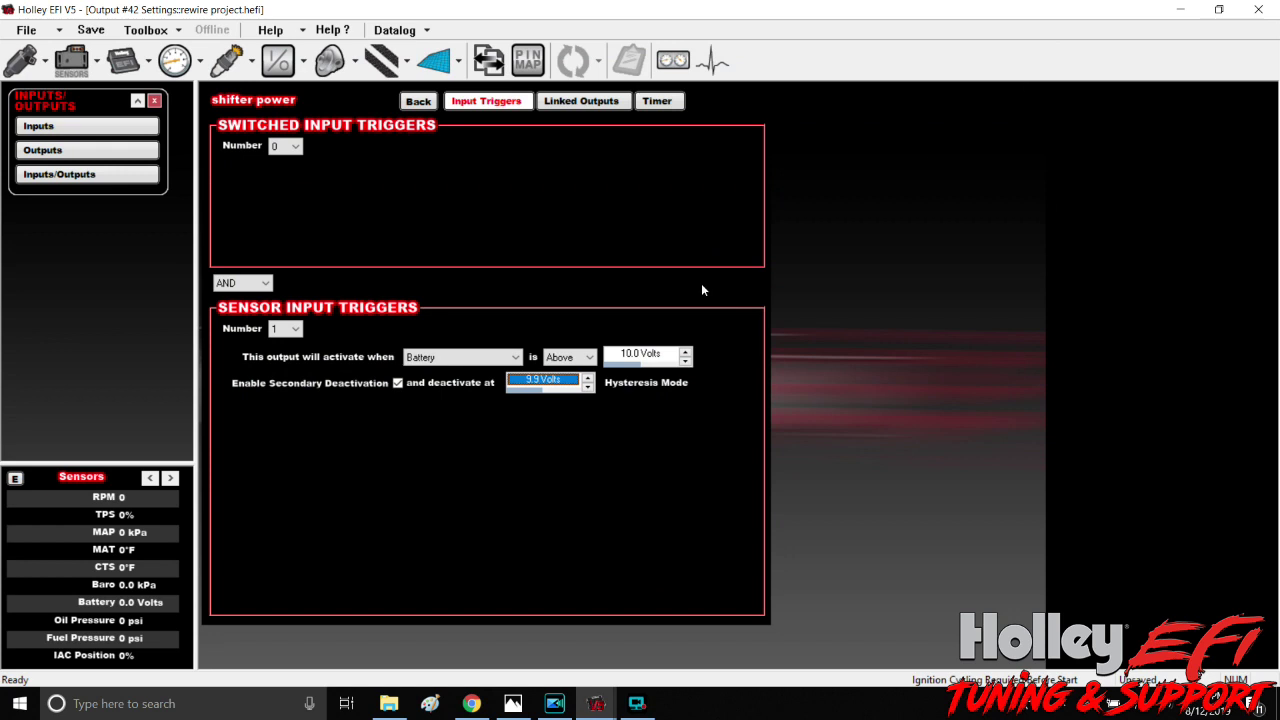